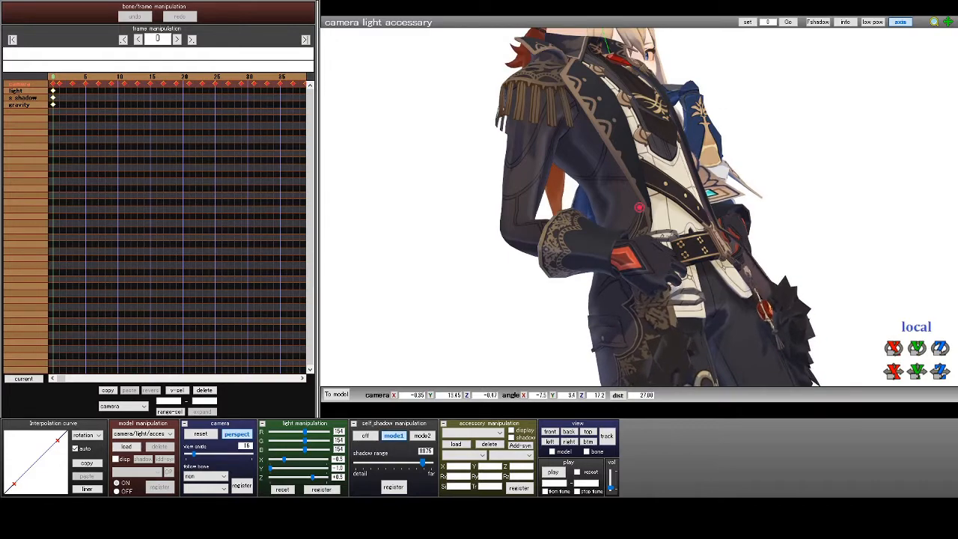
Play back the animation and stop it, step forward through its frames up to 235, and examine the character poses for clipping
key("p")
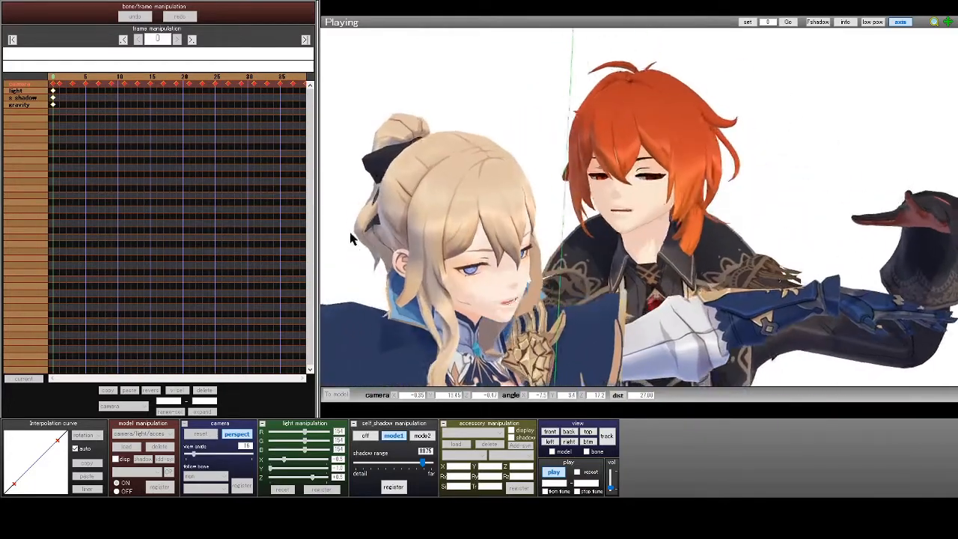
left_click(554, 473)
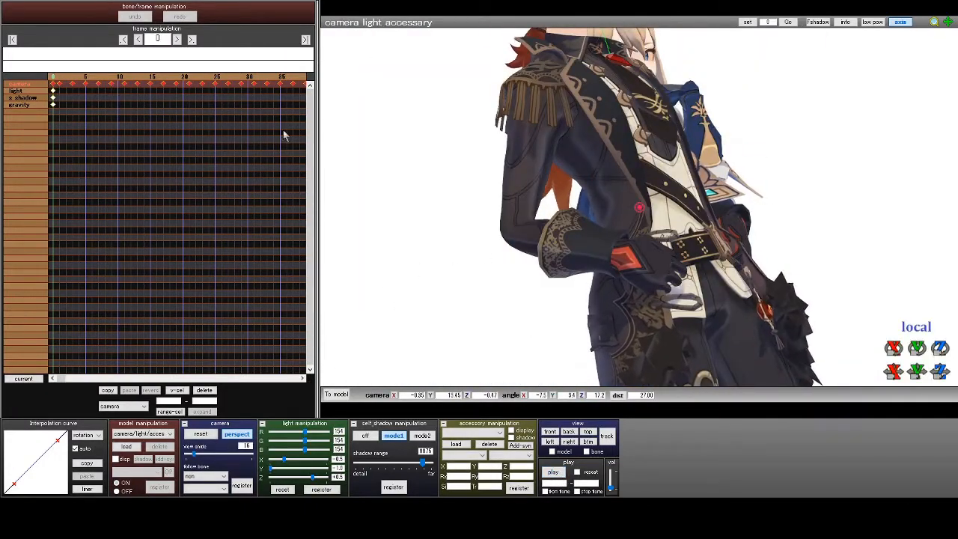
left_click(178, 44)
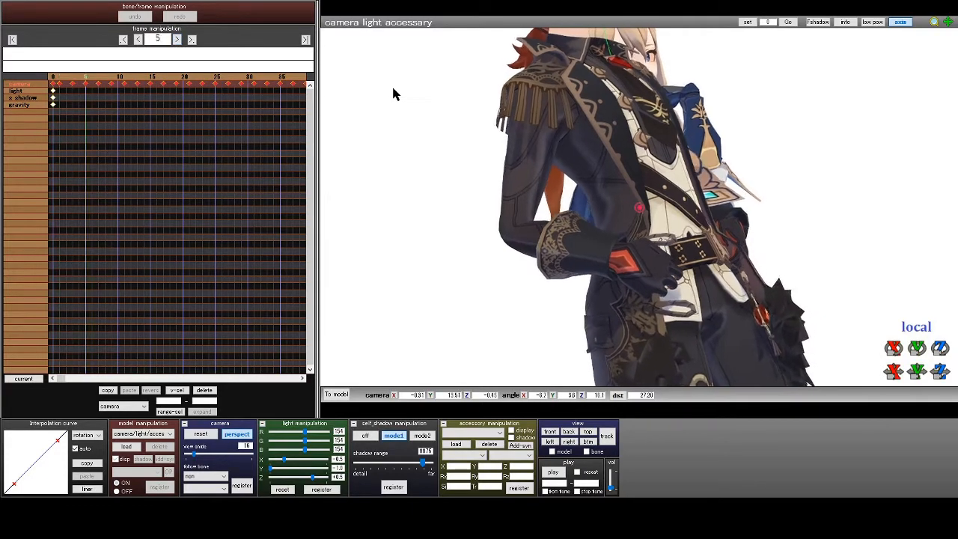
key("Right")
key("Right")
key("Right")
key("Right")
key("Right")
key("Right")
key("Right")
key("Right")
key("Right")
key("Right")
key("Right")
key("Right")
key("Right")
key("Right")
key("Right")
key("Right")
key("Right")
key("Right")
key("Right")
key("Right")
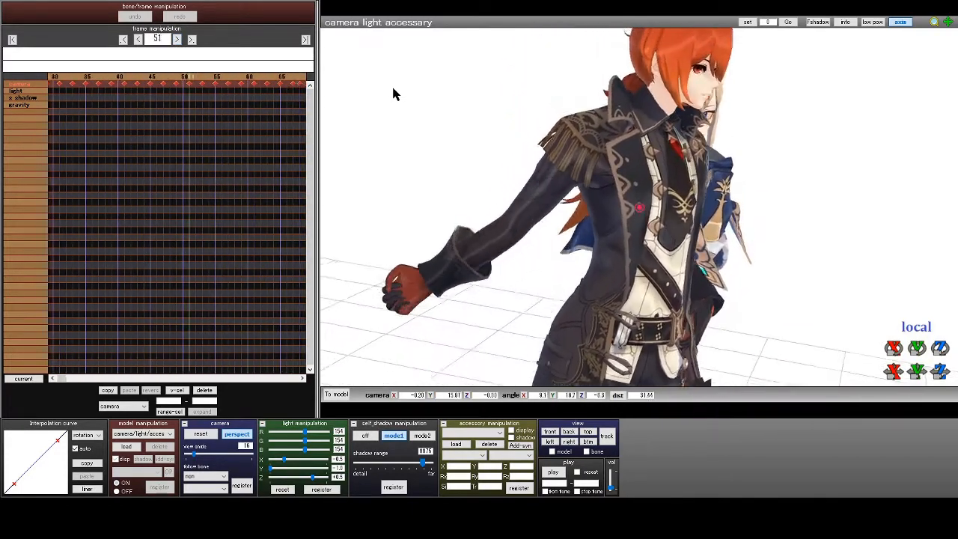
key("Right")
key("Right")
key("Right")
key("Right")
key("Right")
key("Right")
key("Right")
key("Right")
key("Right")
key("Right")
key("Right")
key("Right")
key("Right")
key("Right")
key("Right")
key("Right")
key("Right")
key("Right")
key("Right")
key("Right")
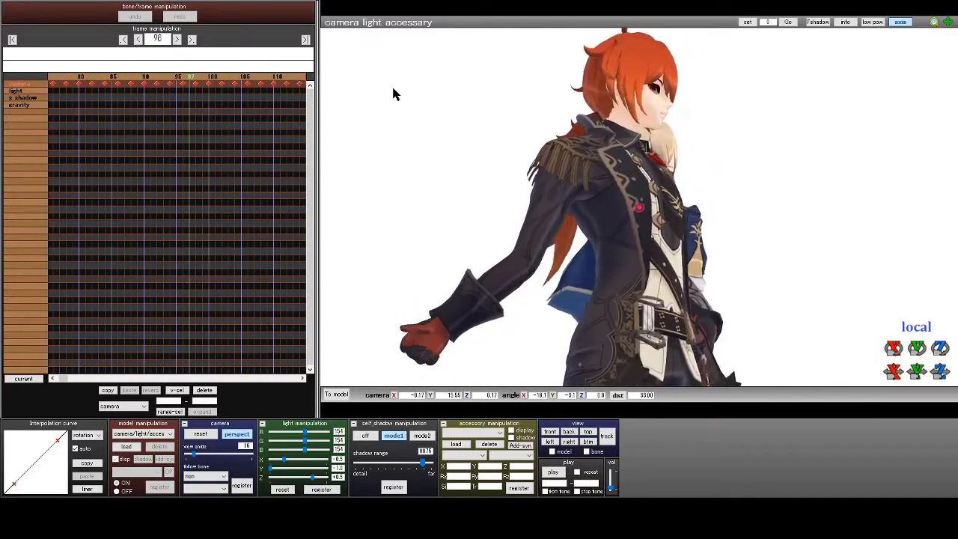
key("Right")
key("Right")
key("Right")
key("Right")
key("Right")
key("Right")
key("Right")
key("Right")
key("Right")
key("Right")
key("Right")
key("Right")
key("Right")
key("Right")
key("Right")
key("Right")
key("Right")
key("Right")
key("Right")
key("Right")
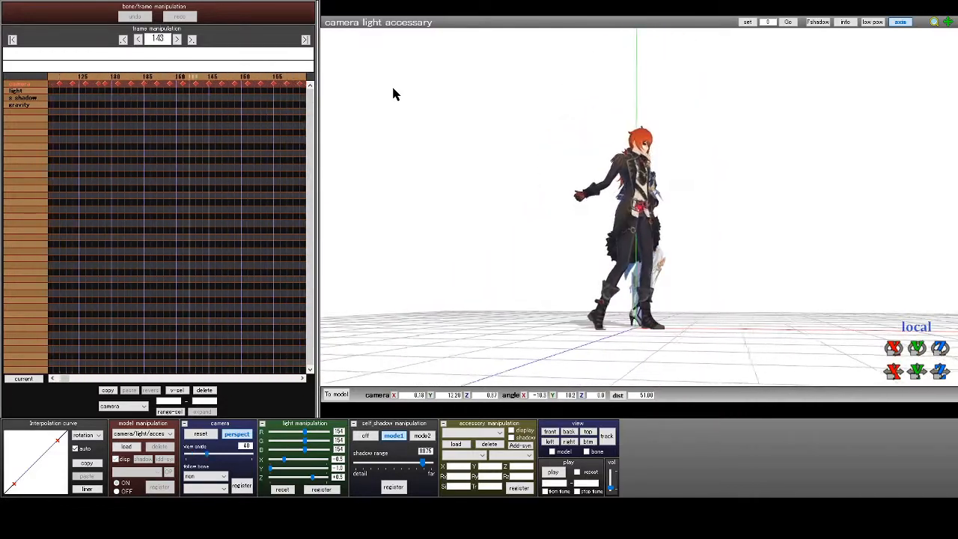
key("Right")
key("Right")
key("Right")
key("Right")
key("Right")
key("Right")
key("Right")
key("Right")
key("Right")
key("Right")
key("Right")
key("Right")
key("Right")
key("Right")
key("Right")
key("Right")
key("Right")
key("Right")
key("Right")
key("Right")
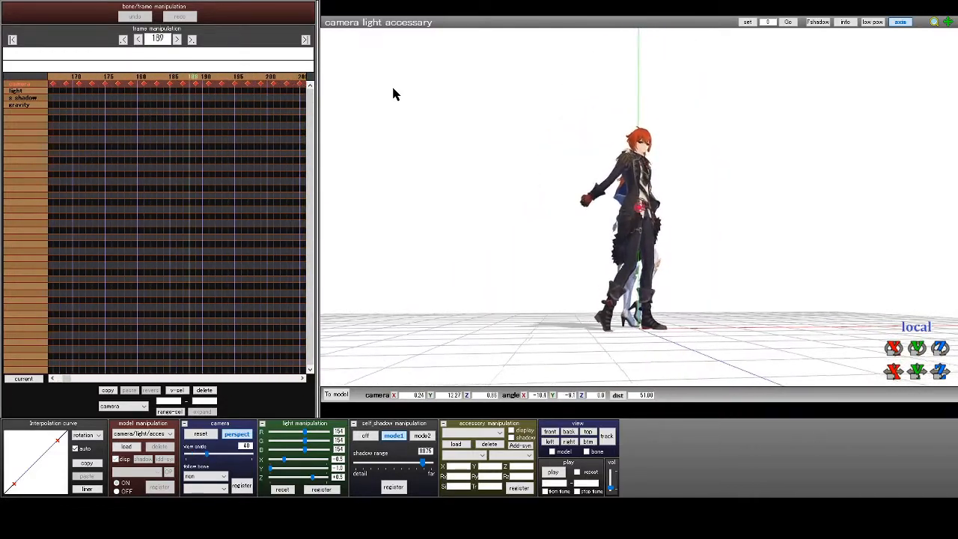
key("Right")
key("Right")
key("Right")
key("Right")
key("Right")
key("Right")
key("Right")
key("Right")
key("Right")
key("Right")
key("Right")
key("Right")
key("Right")
key("Right")
key("Right")
key("Right")
key("Right")
key("Right")
key("Right")
key("Right")
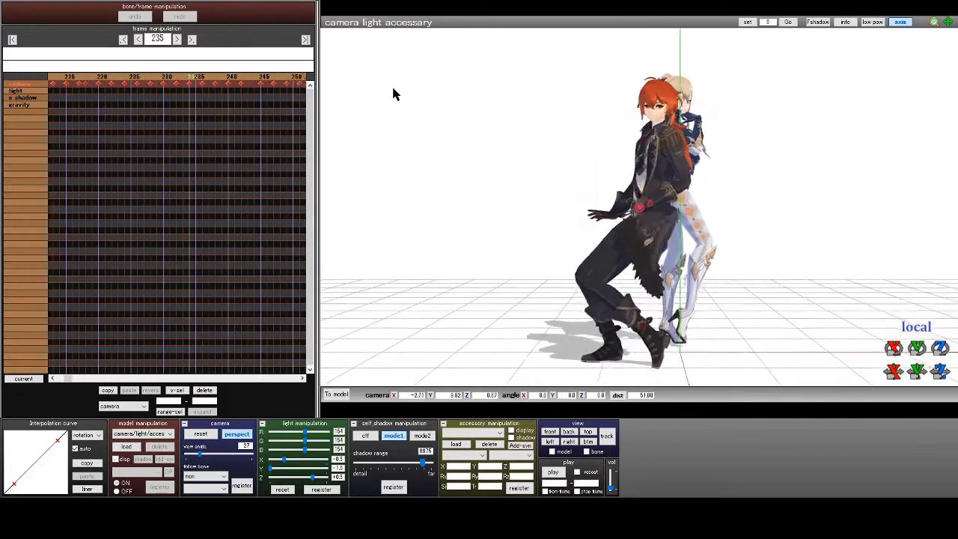
Step back to frame 224 and forward to frame 230 to examine the red-haired character's hand against his coat
key("Left")
key("Left")
key("Left")
key("Left")
key("Left")
key("Left")
key("Left")
key("Left")
key("Left")
key("Left")
key("Left")
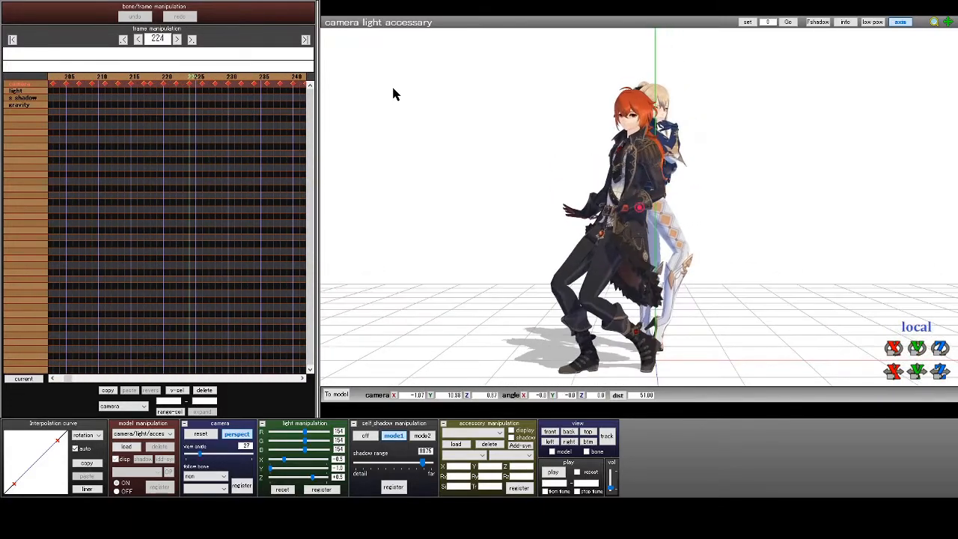
key("Right")
key("Right")
key("Right")
key("Right")
key("Right")
key("Right")
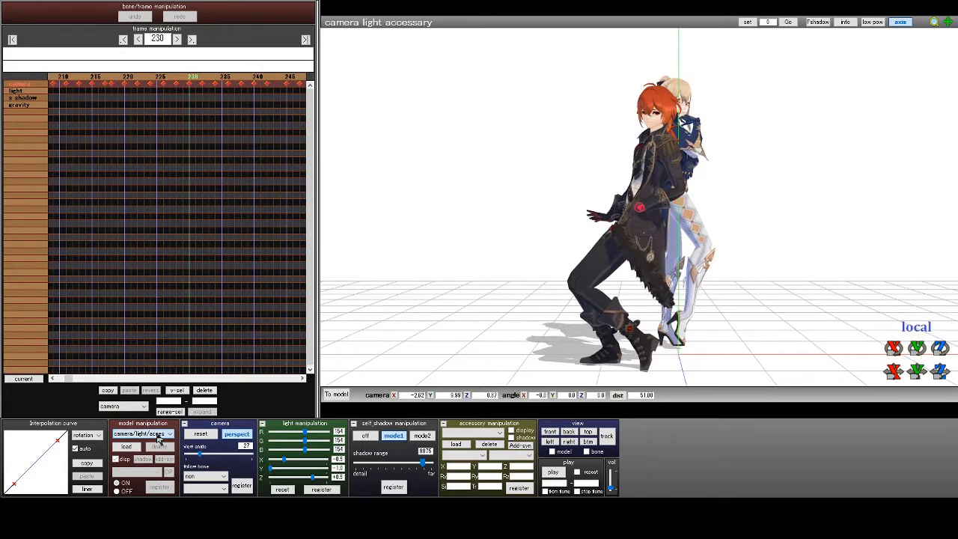
Make diluc the active model at frame 230, hide its bone overlay, and examine his left hand clipping into the coat
left_click(125, 452)
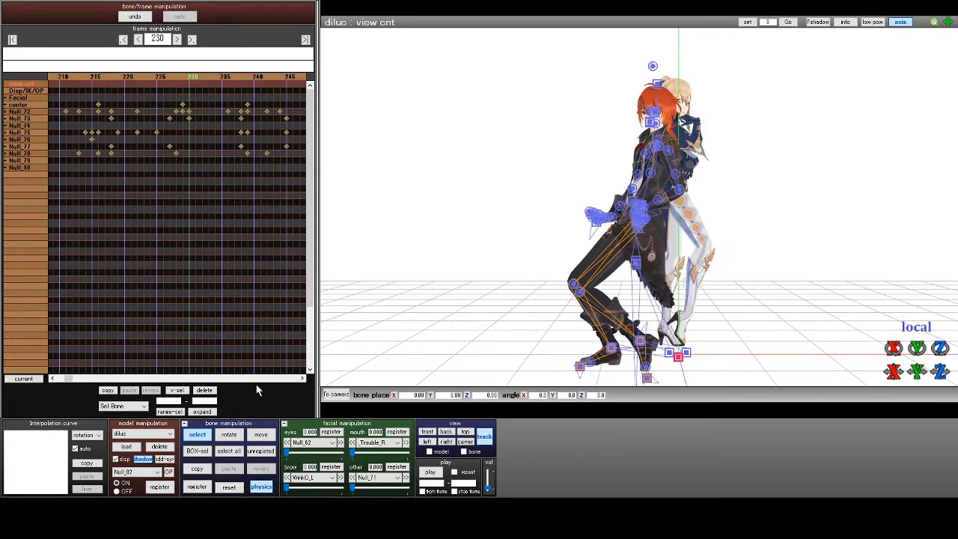
left_click(199, 435)
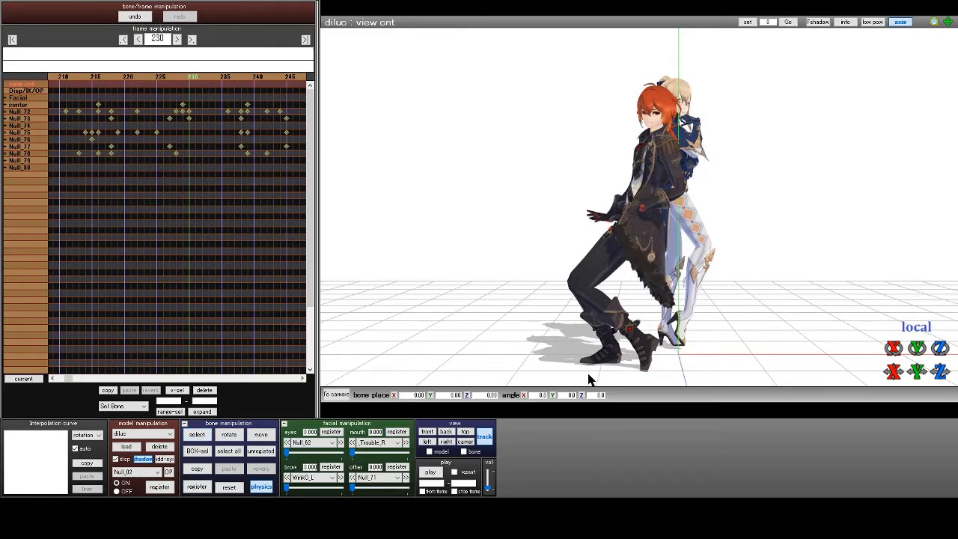
scroll(763, 214, "up", 10)
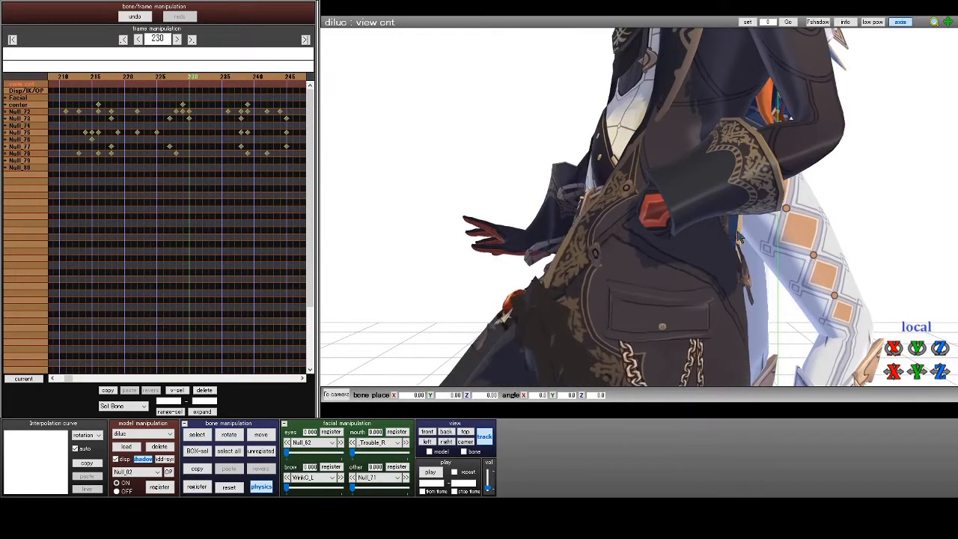
scroll(724, 233, "down", 1)
scroll(725, 233, "up", 2)
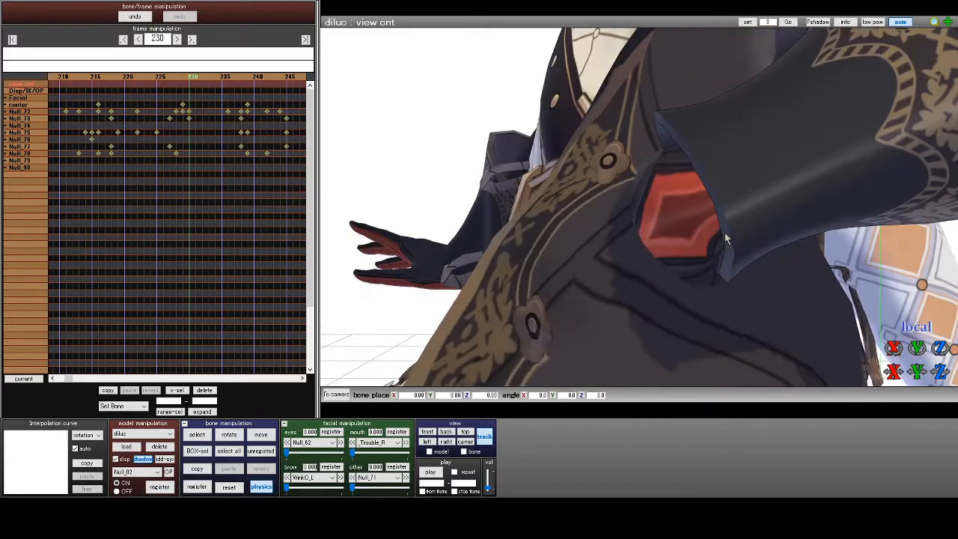
scroll(724, 233, "down", 1)
scroll(725, 238, "up", 3)
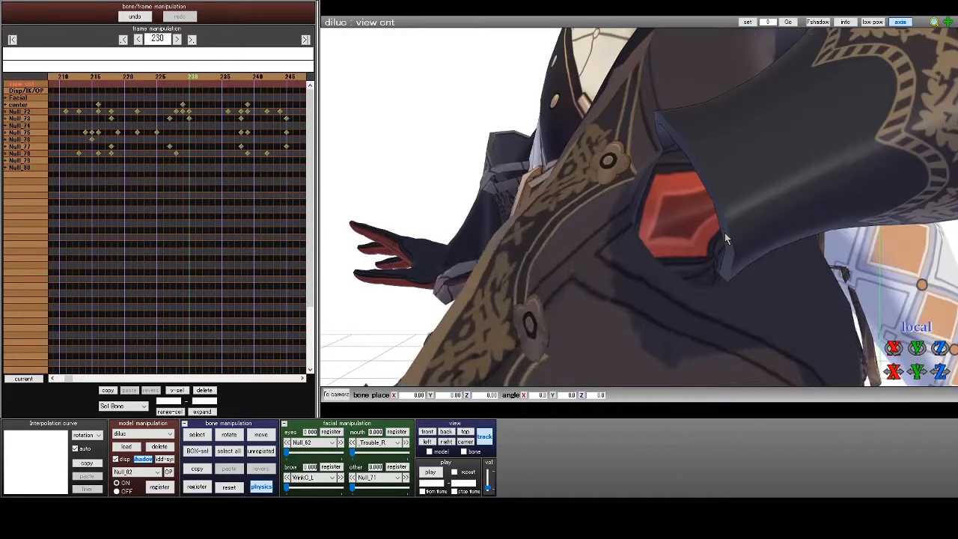
scroll(725, 233, "down", 3)
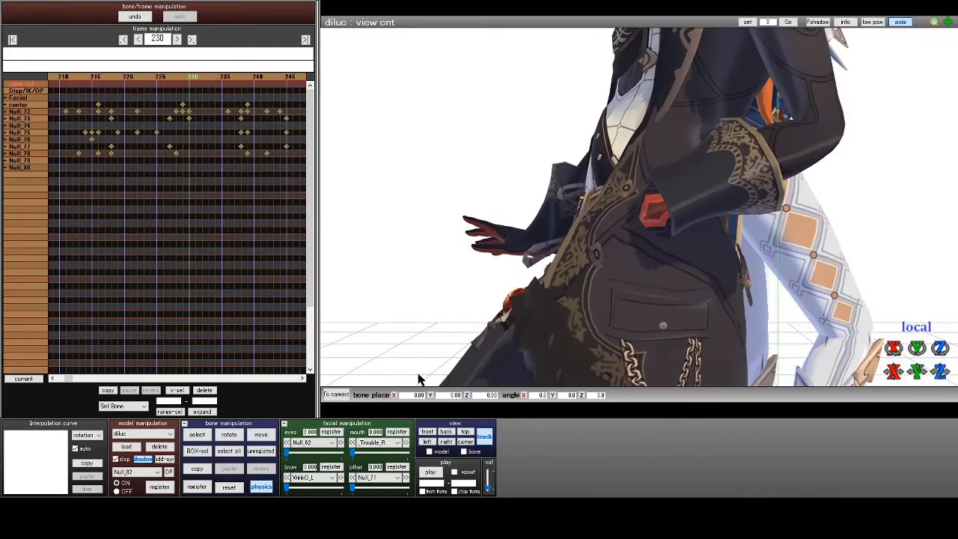
scroll(569, 307, "down", 2)
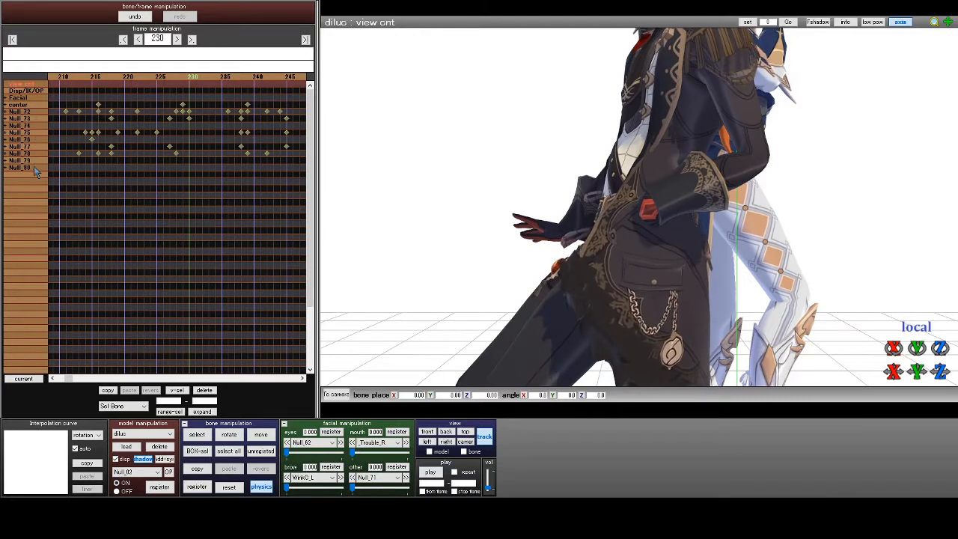
Expand the Null_73 bone group, select Null_06, collapse the group, and set the interface language back to English
left_click(5, 119)
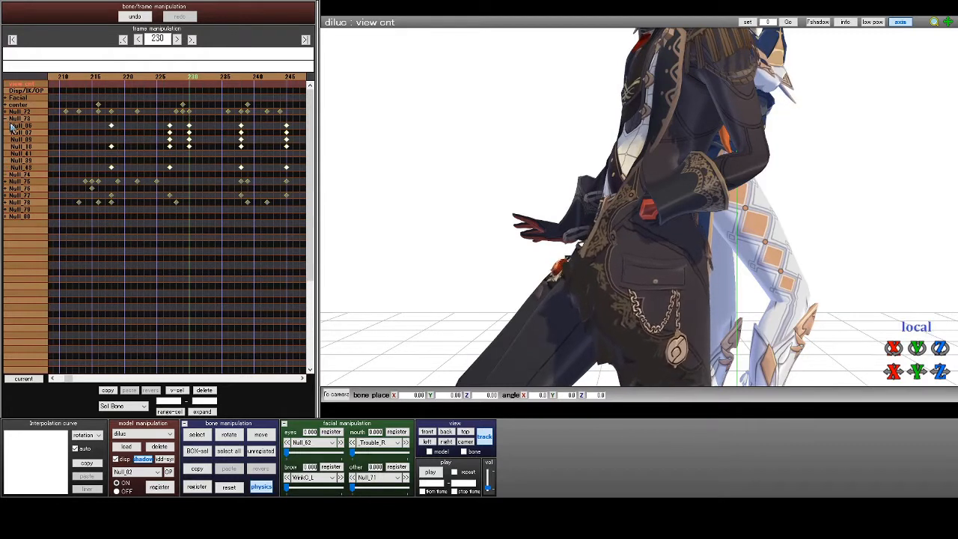
left_click(17, 127)
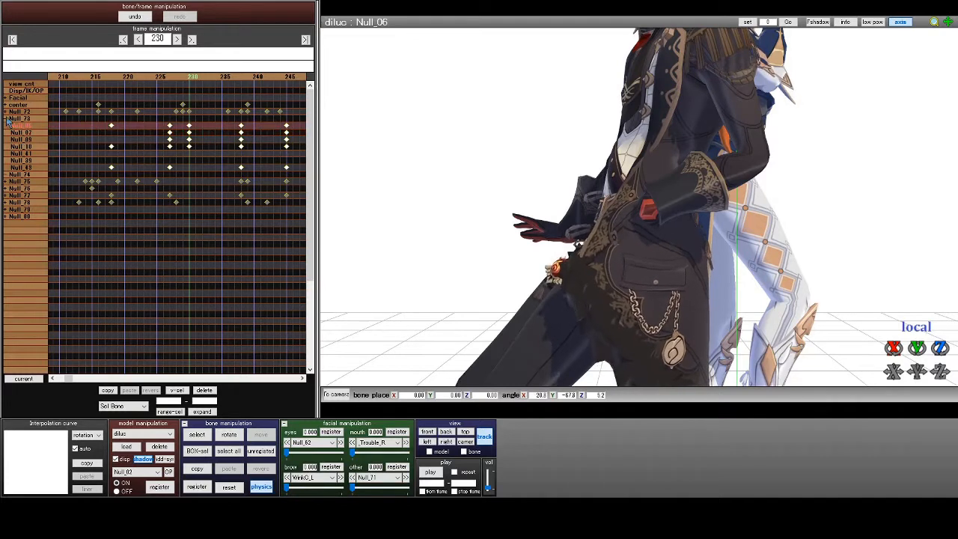
left_click(6, 119)
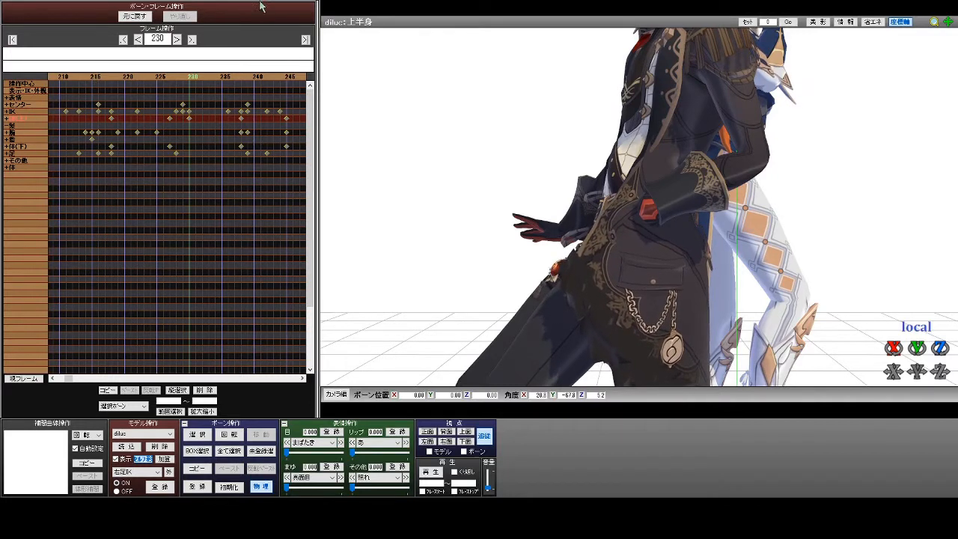
left_click(289, 7)
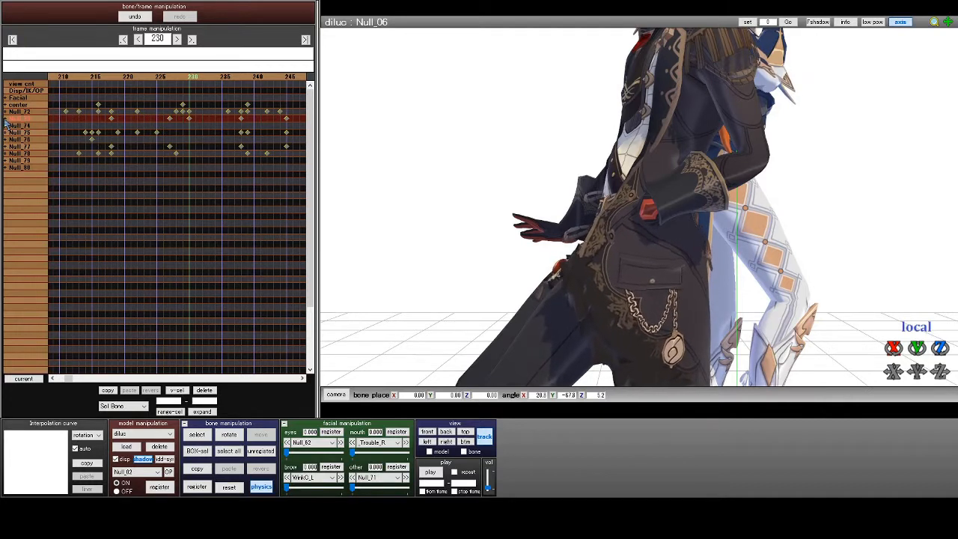
Show the bones, pick the left wrist bones to locate their group, expand Null_75, and select the forearm bone Null_31
left_click(196, 436)
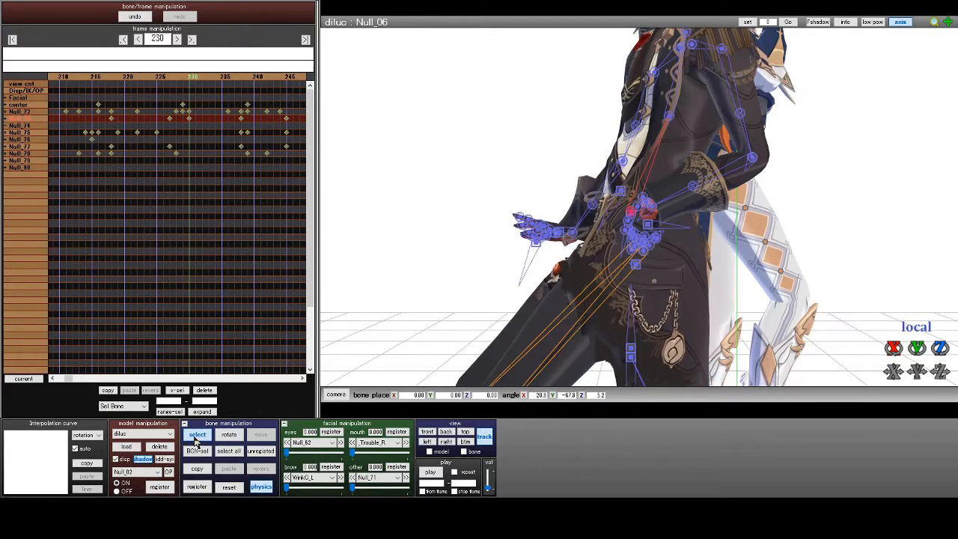
left_click(651, 215)
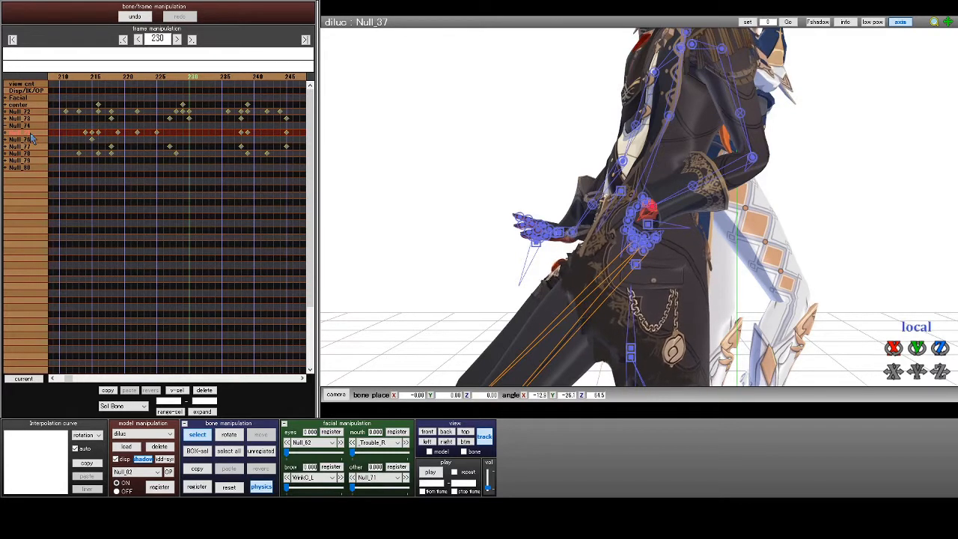
left_click(693, 189)
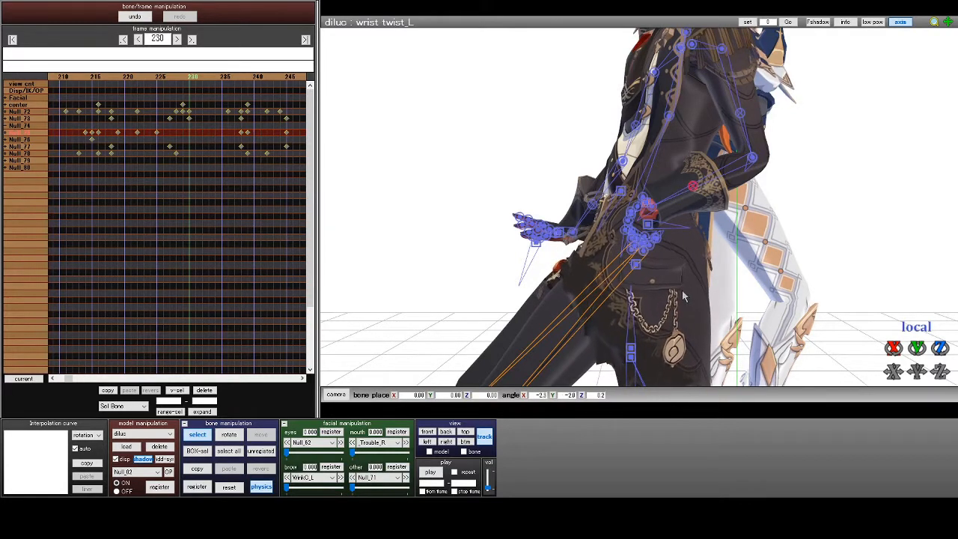
left_click(7, 134)
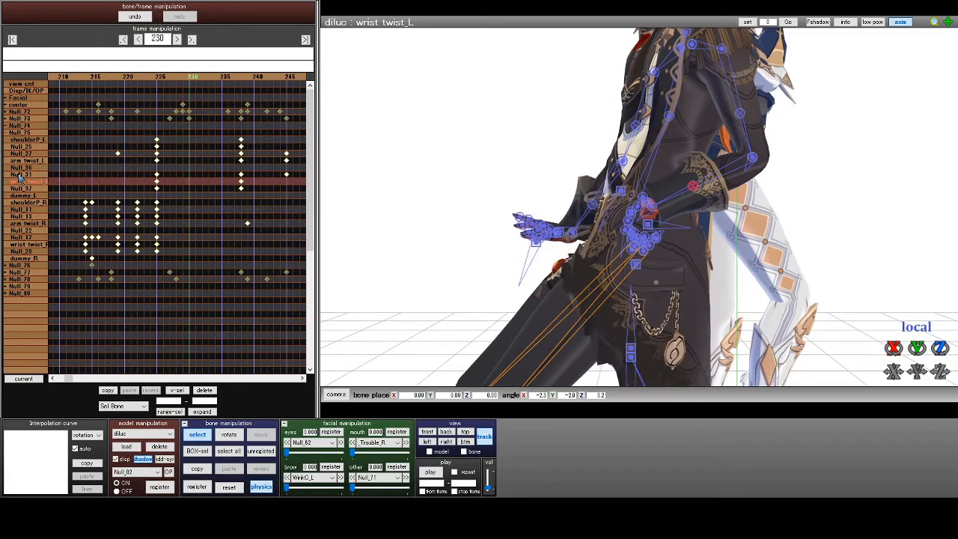
left_click(20, 175)
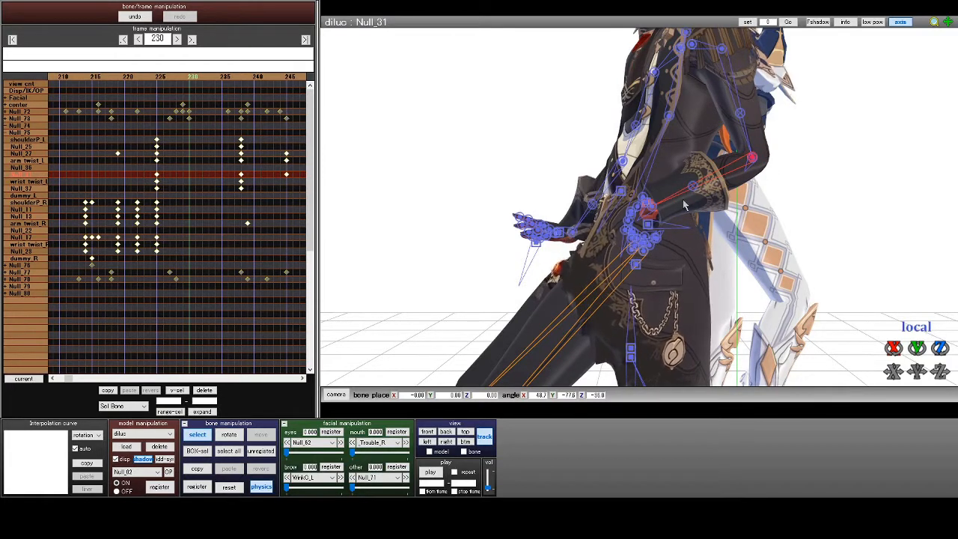
Try rotating the Null_31 bone slightly about its local Y axis at frame 230, and discard the unregistered pose by changing frames
mouse_move(917, 348)
left_mouse_down()
mouse_move(872, 347)
mouse_move(917, 340)
mouse_move(917, 320)
mouse_move(917, 364)
mouse_move(917, 330)
mouse_move(920, 356)
left_mouse_up()
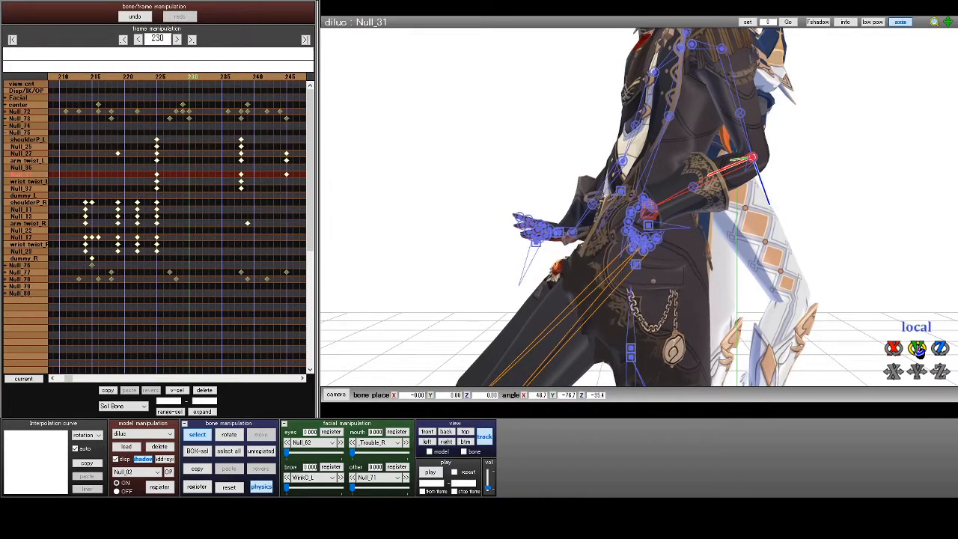
key("Right")
key("Left")
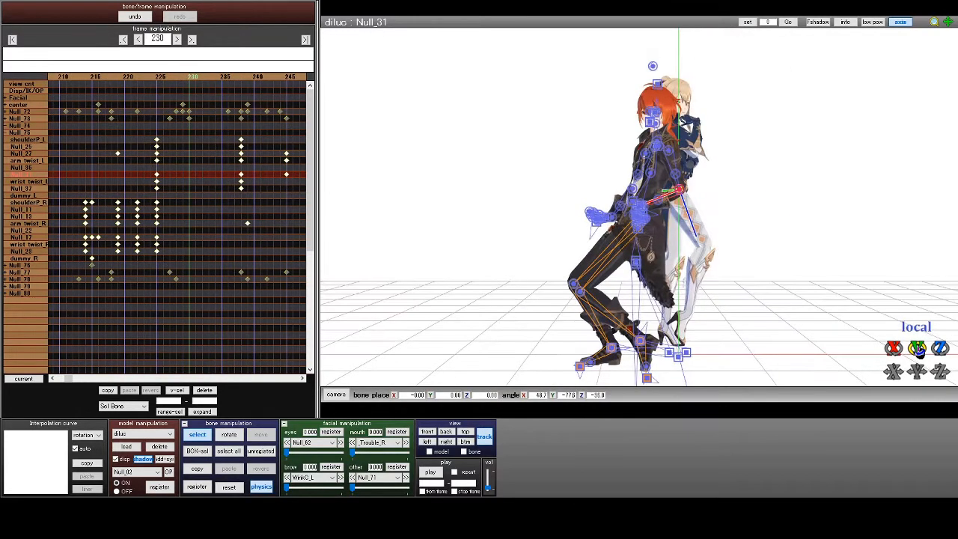
Select the existing Null_31 keyframe at frame 225 and move the timeline back to that frame
scroll(711, 222, "up", 10)
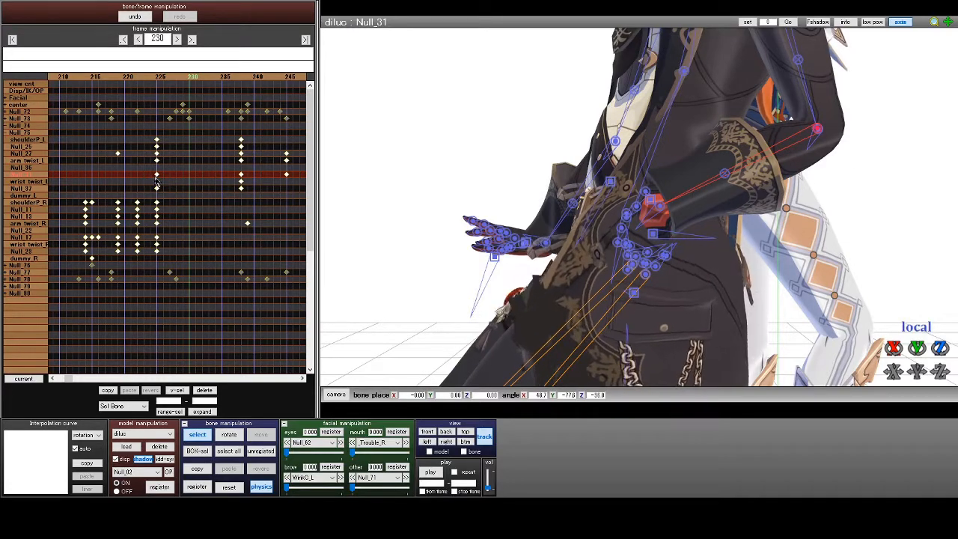
left_click(157, 175)
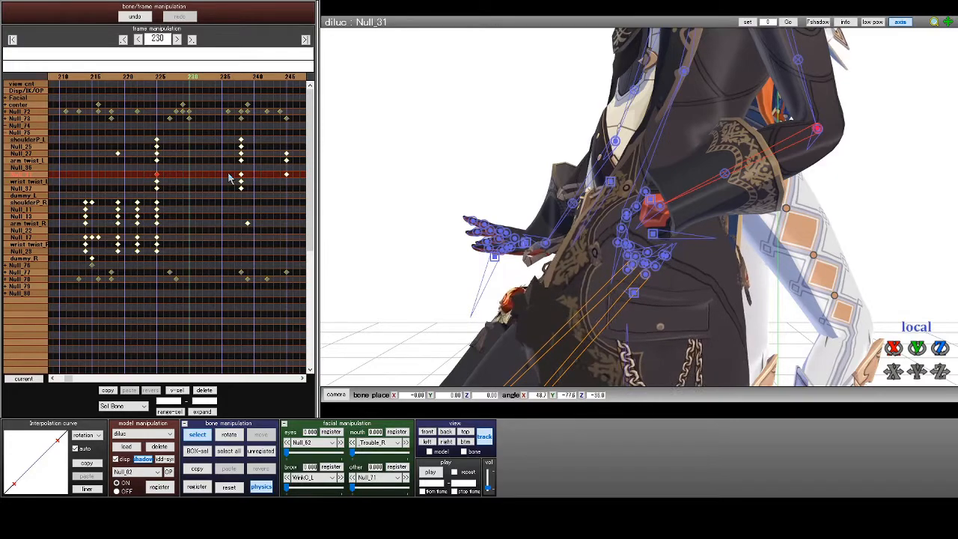
key("Left")
key("Left")
key("KP_2")
key("Left")
key("Left")
key("Left")
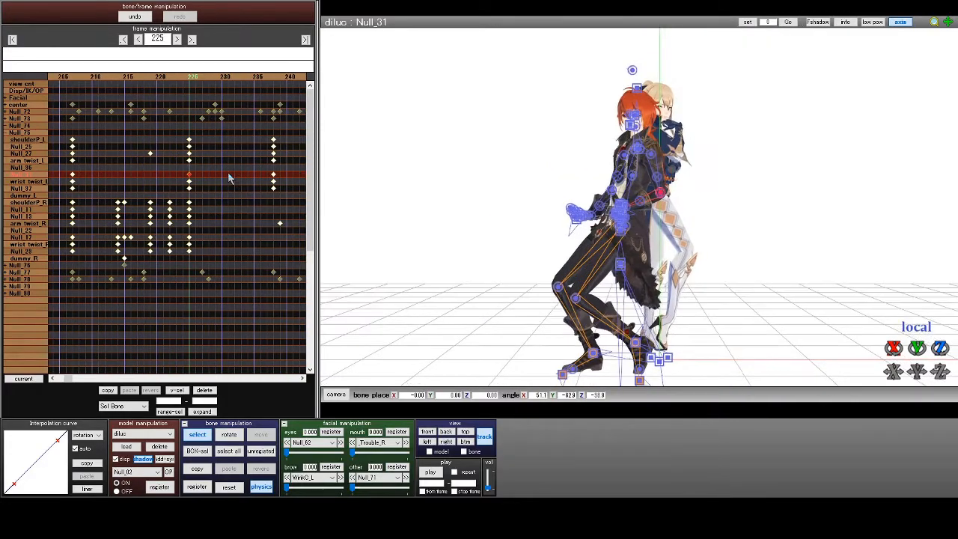
Rotate the Null_31 forearm bone about its local Y axis until the hand clears the coat, and register the pose at frame 225
scroll(690, 208, "up", 10)
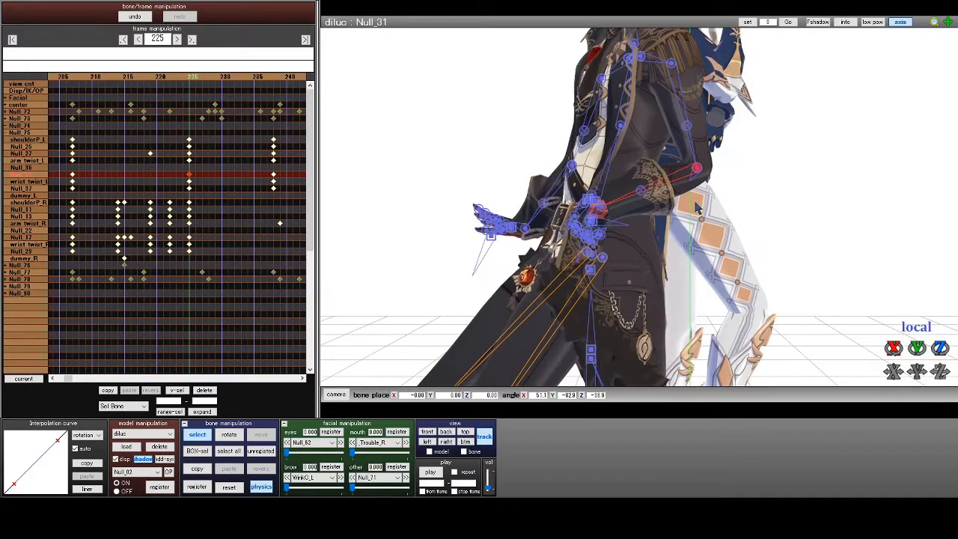
left_click(198, 434)
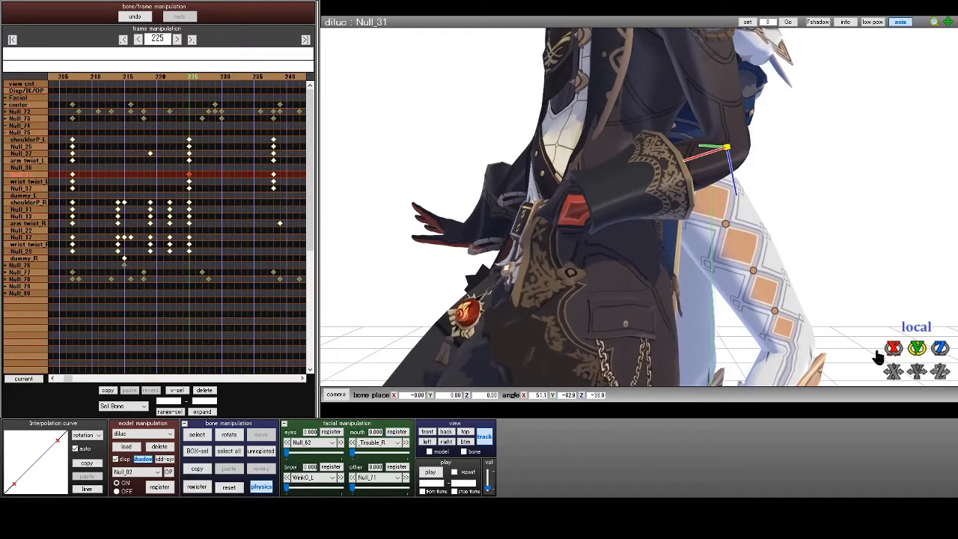
left_click_drag(920, 351, 920, 371)
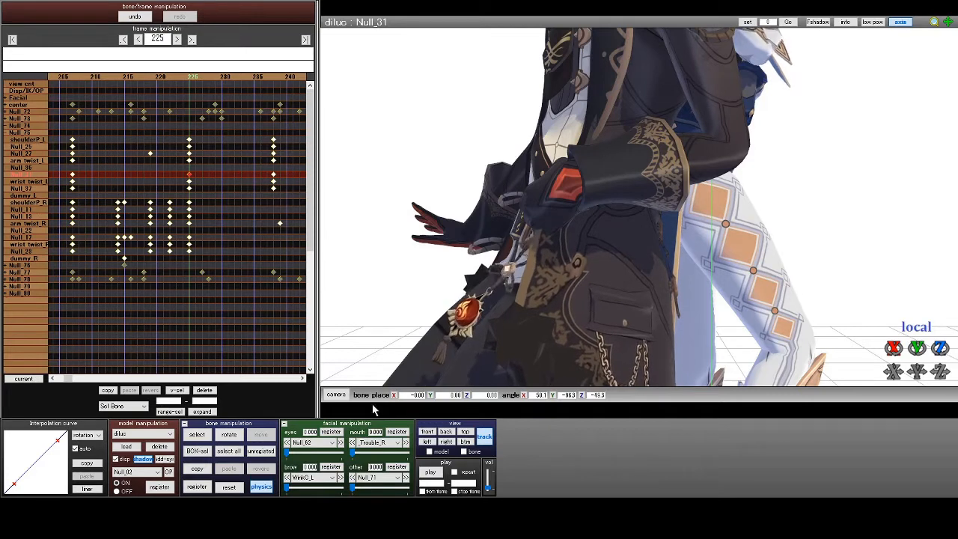
left_click(197, 487)
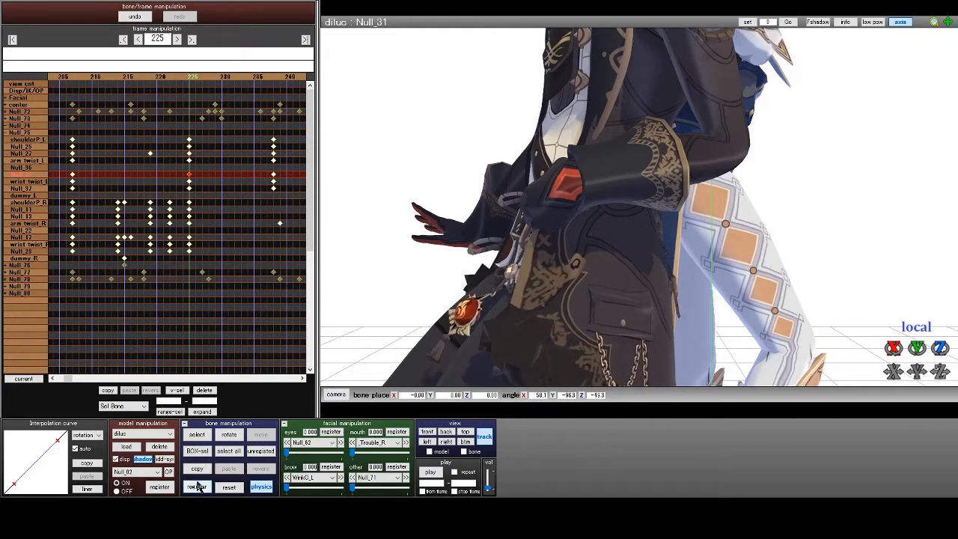
Register the Null_31 pose at frame 225 and step through the surrounding frames to check the left hand against the coat
left_click(197, 487)
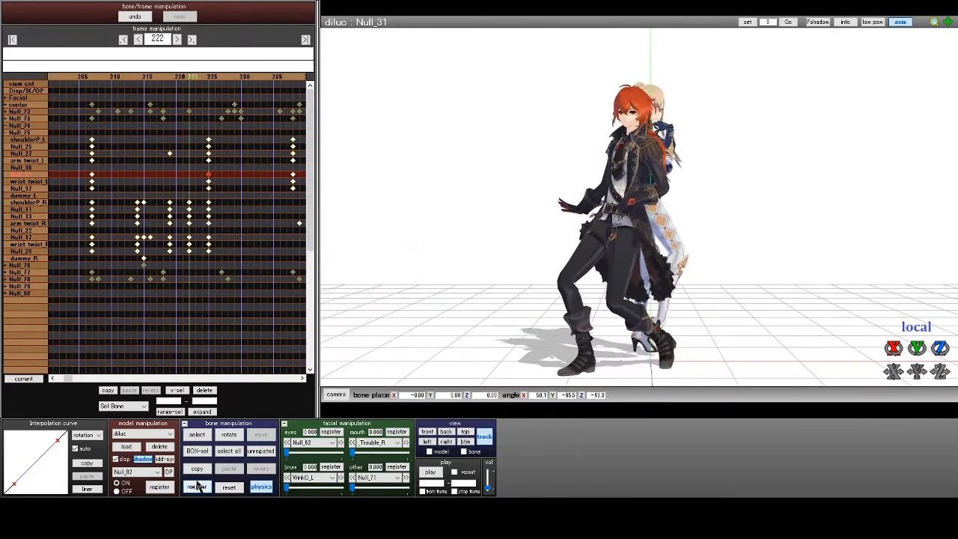
key("Right")
key("Left")
key("Left")
key("Left")
key("Left")
key("Left")
key("Left")
key("Left")
key("Left")
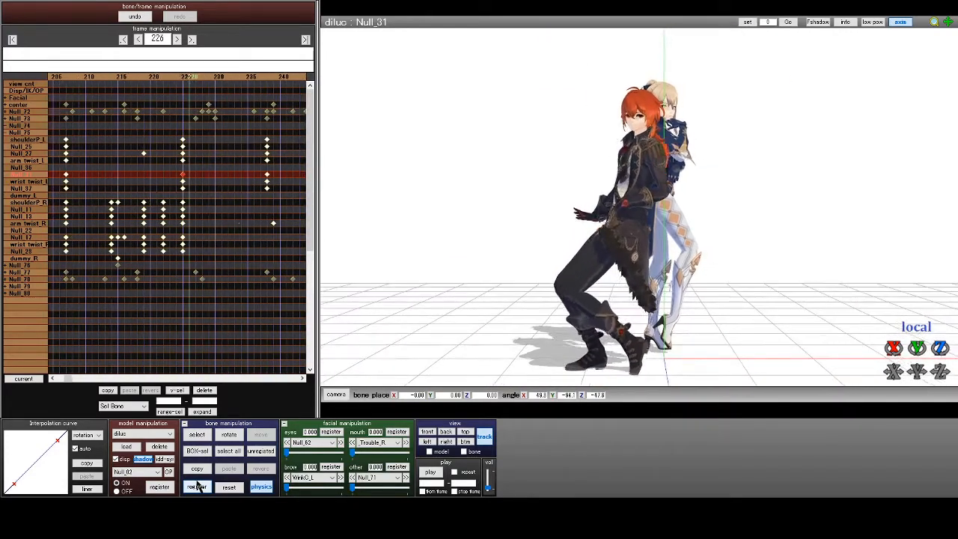
key("Right")
key("Right")
key("Right")
key("Right")
key("Right")
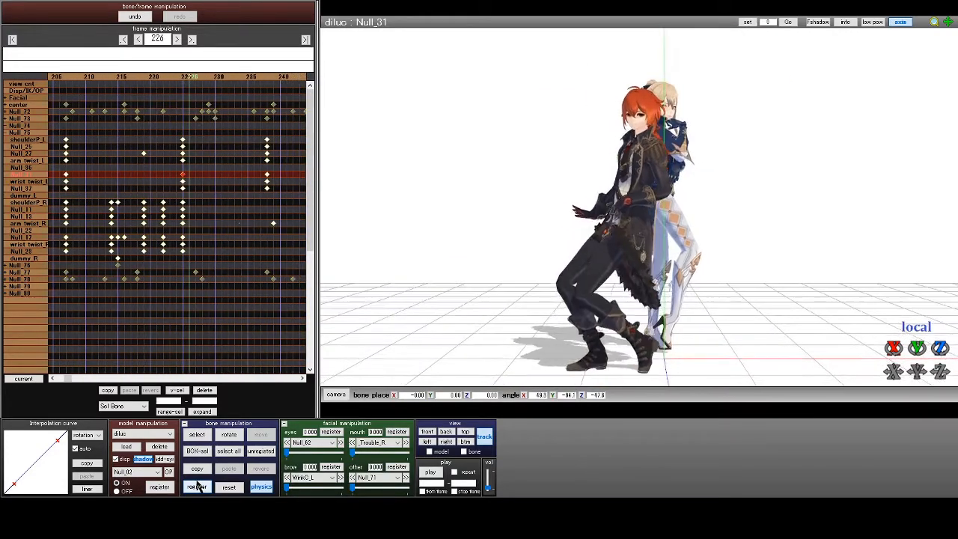
key("Left")
key("Left")
key("Left")
key("Left")
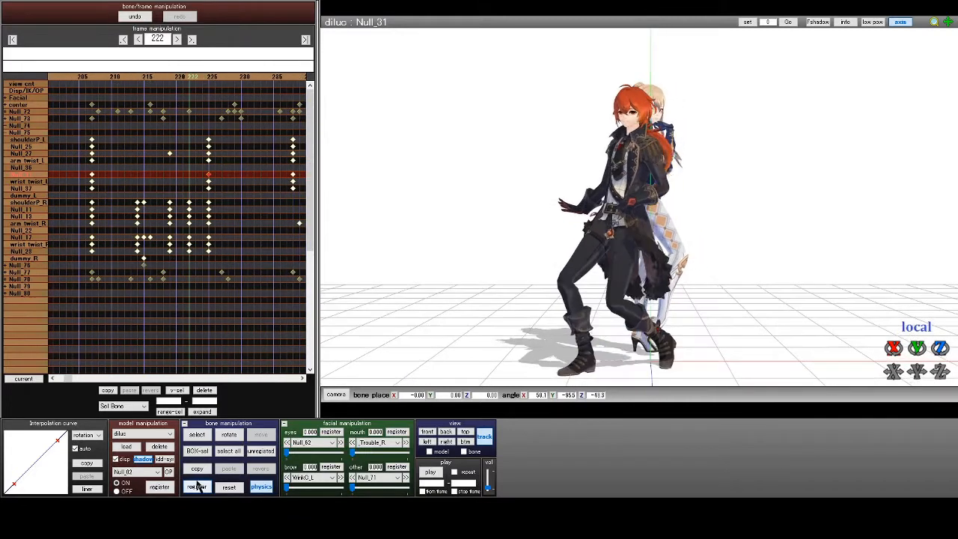
key("Right")
key("Right")
key("Right")
key("Right")
key("Right")
key("Left")
key("Left")
key("Left")
key("Left")
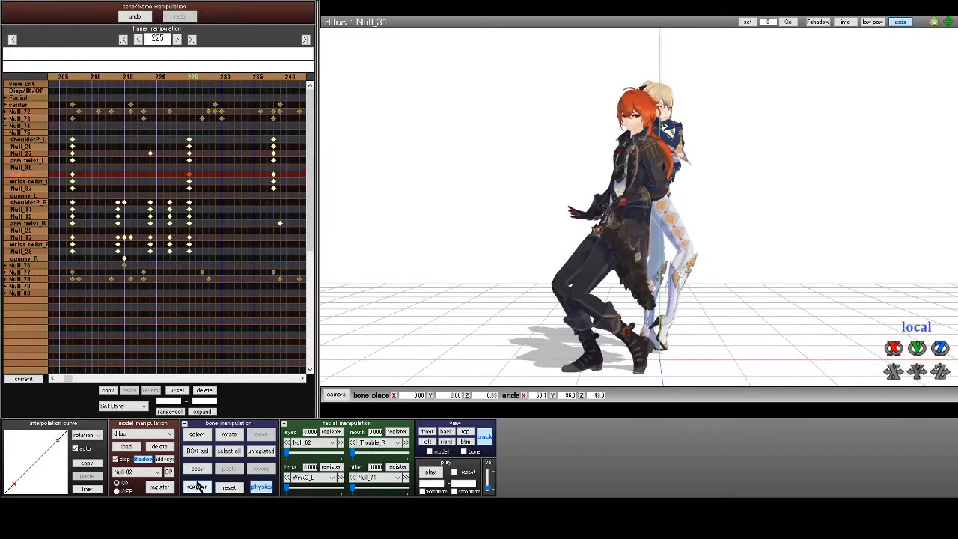
scroll(693, 275, "up", 8)
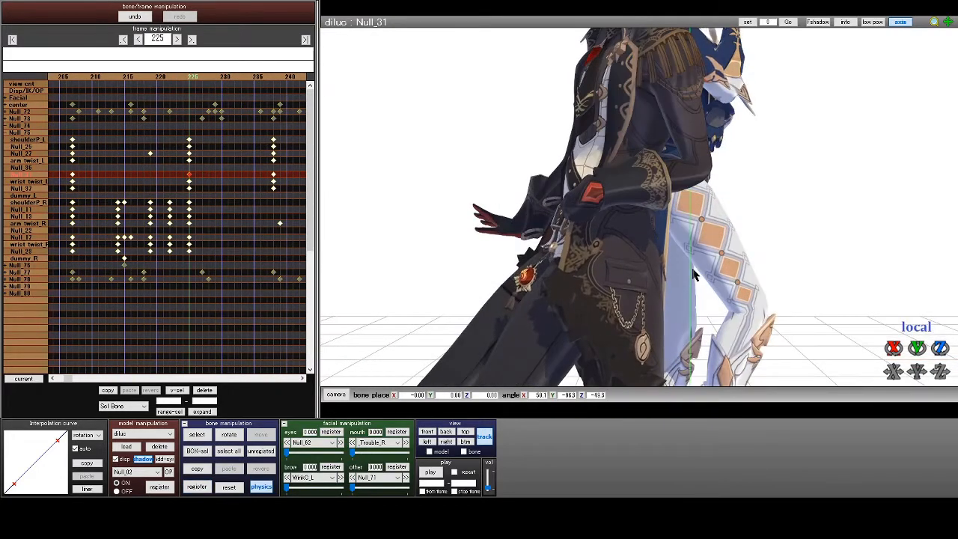
scroll(694, 274, "down", 8)
Step through the motion from frame 225 to frame 257 and examine where diluc's left hand still clips into his coat
key("Right")
key("Right")
key("Right")
key("Right")
key("Right")
key("Right")
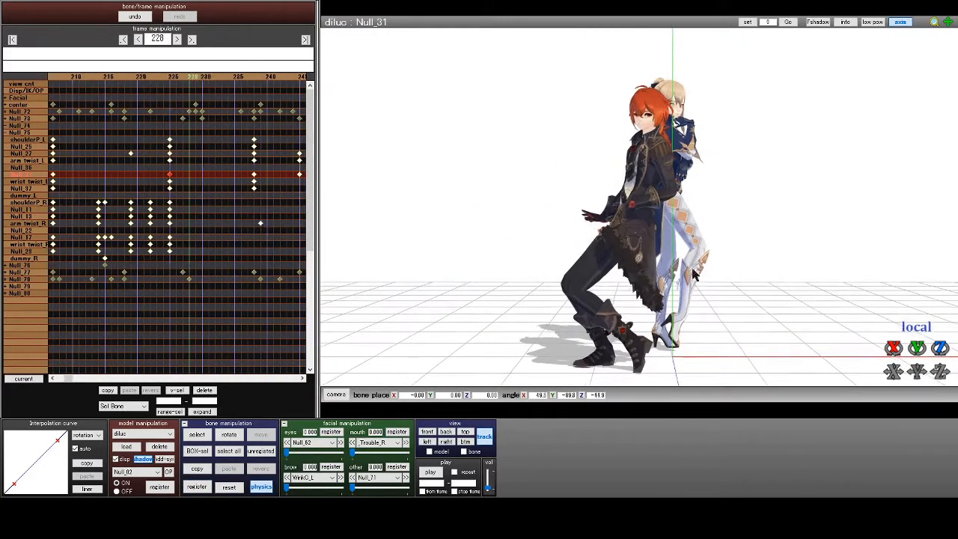
key("Right")
key("Right")
key("Right")
key("Right")
key("Right")
key("Right")
key("Right")
key("Right")
key("Right")
key("Right")
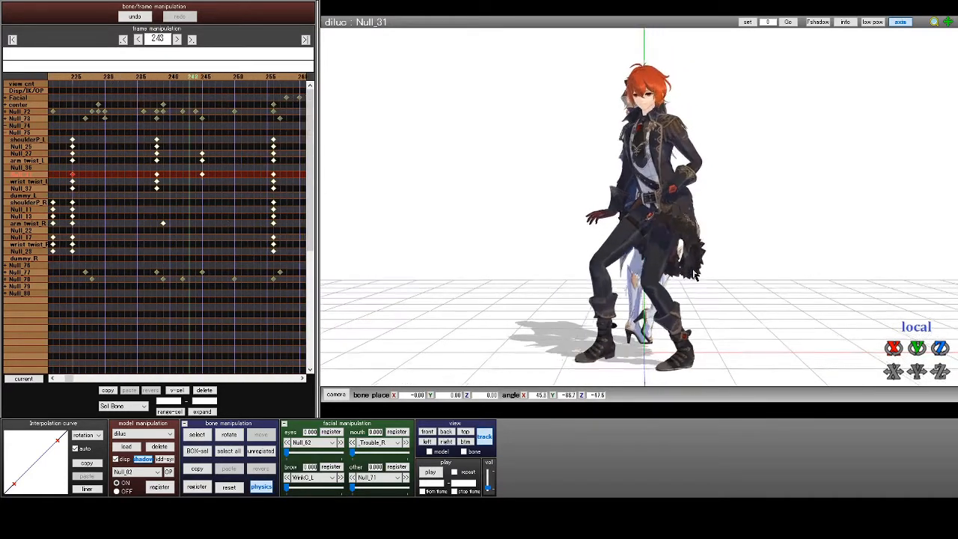
key("Right")
key("Left")
key("Left")
key("Left")
key("Left")
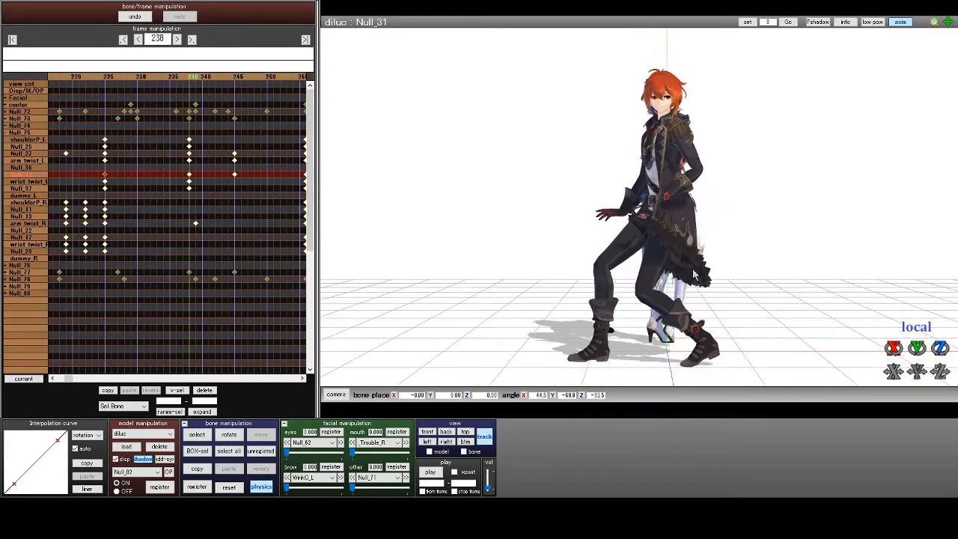
scroll(764, 203, "up", 8)
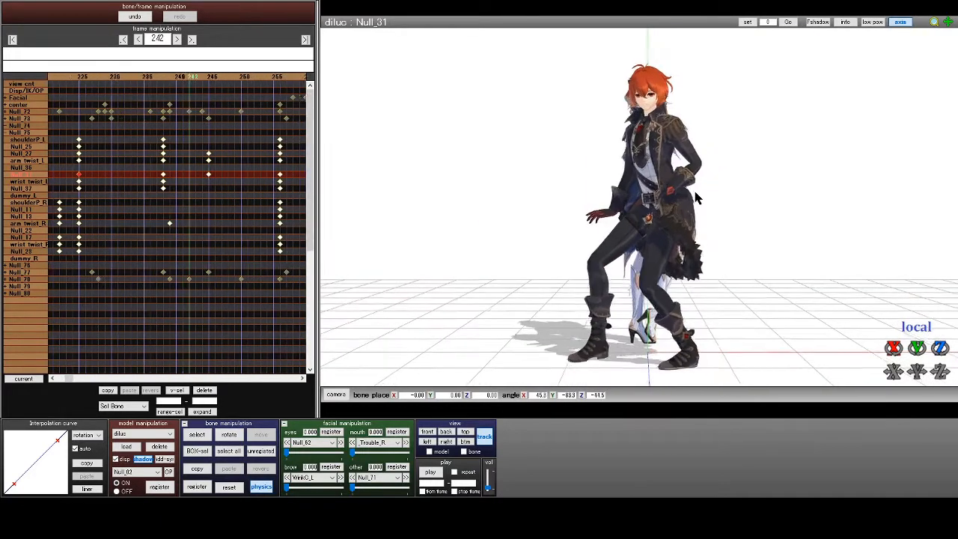
key("Right")
key("Right")
key("Right")
key("Right")
key("Right")
key("Right")
key("Right")
key("Right")
key("Right")
key("Right")
key("Right")
key("Right")
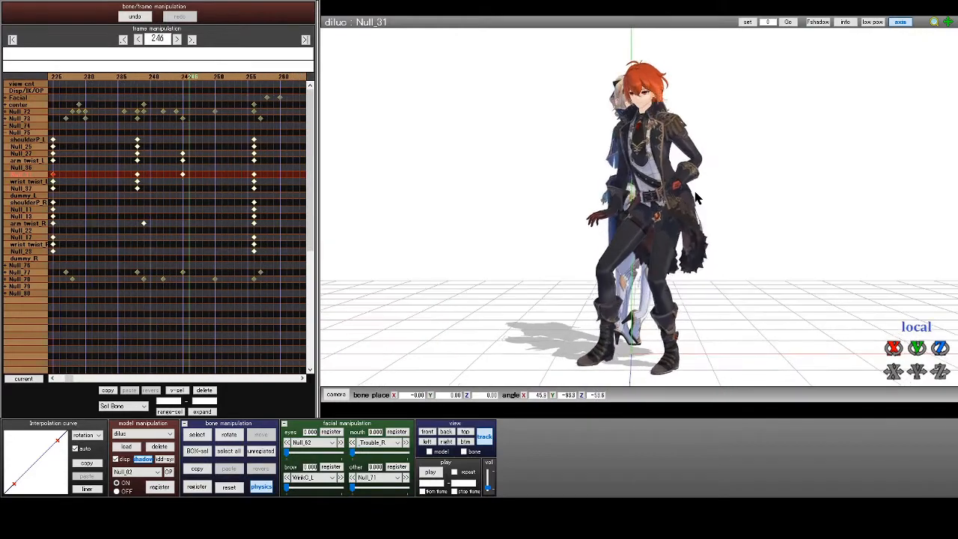
key("Right")
key("Right")
key("Right")
key("Right")
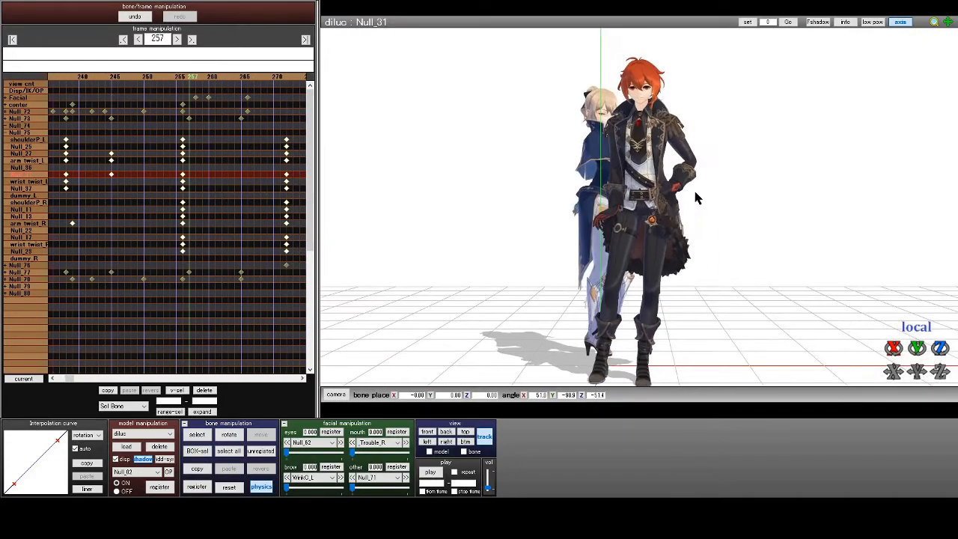
Select the Null_31 keyframe at frame 256, rotate the bone about its local Z axis until the hand clears the coat, and register it
key("Left")
key("Left")
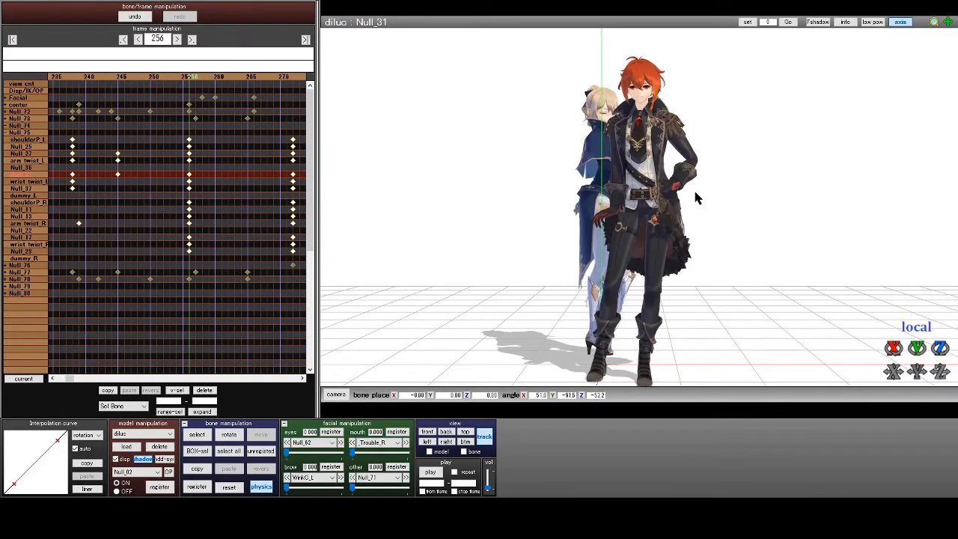
scroll(694, 193, "up", 10)
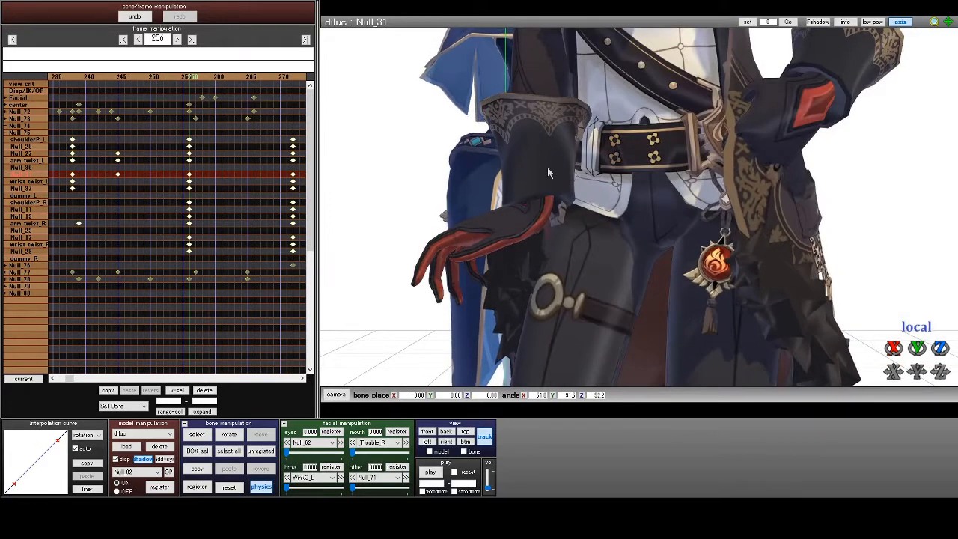
scroll(552, 124, "down", 5)
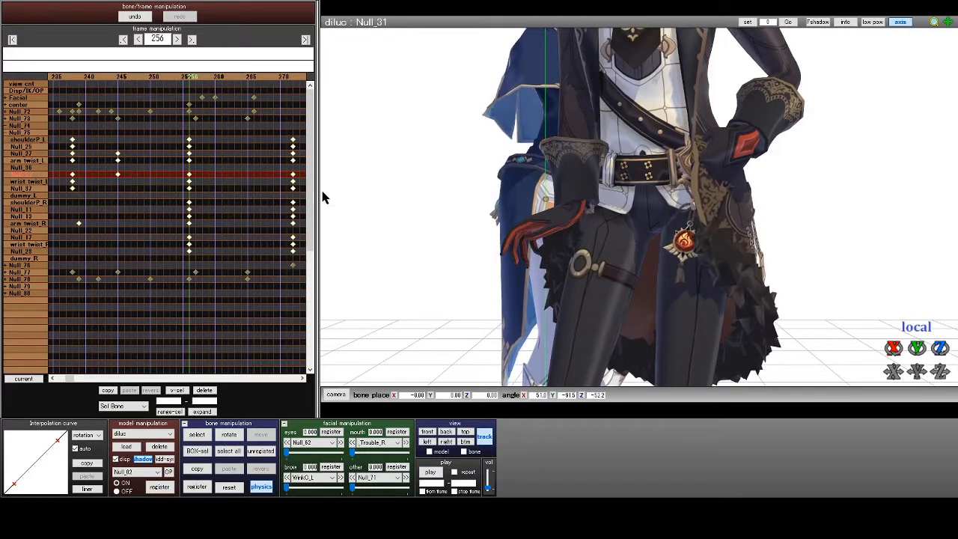
left_click(190, 175)
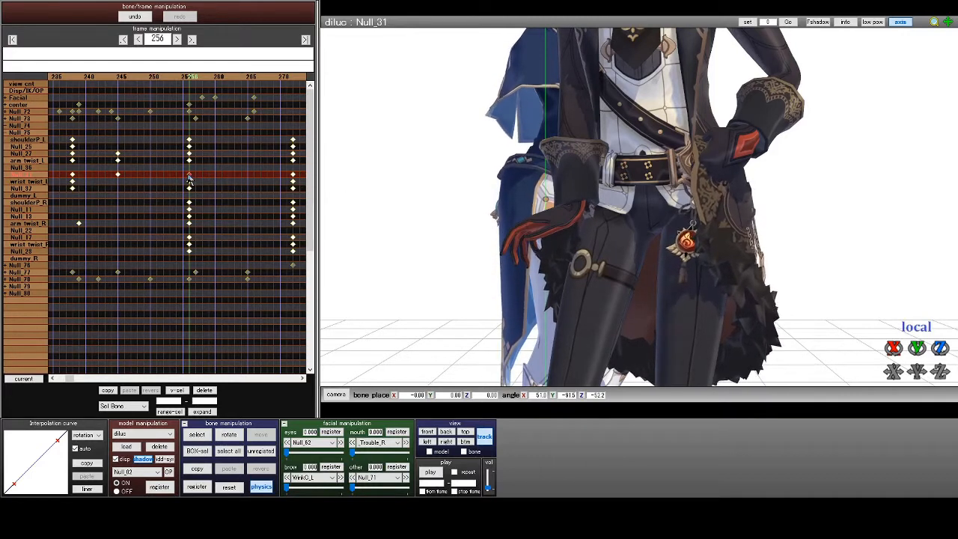
mouse_move(941, 349)
left_mouse_down()
mouse_move(940, 336)
mouse_move(940, 364)
left_mouse_up()
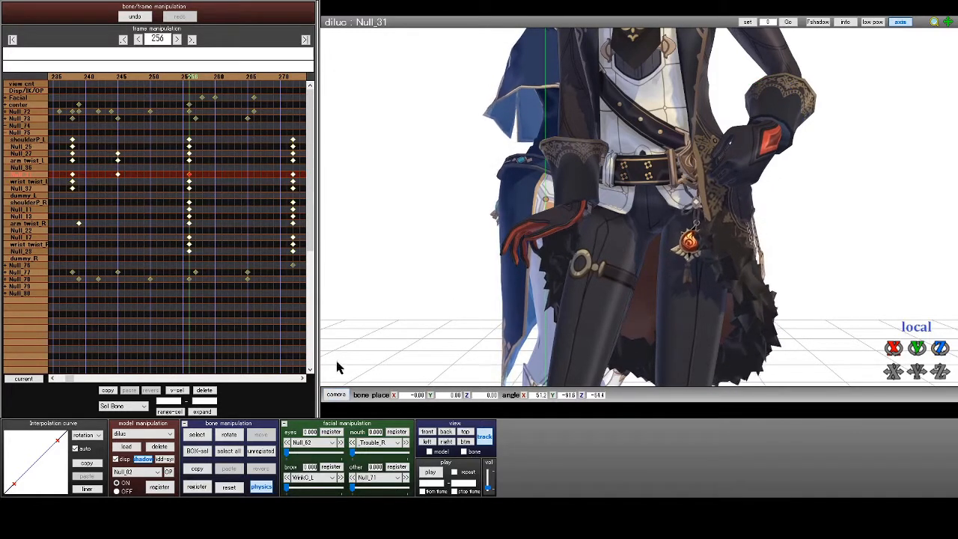
left_click(197, 488)
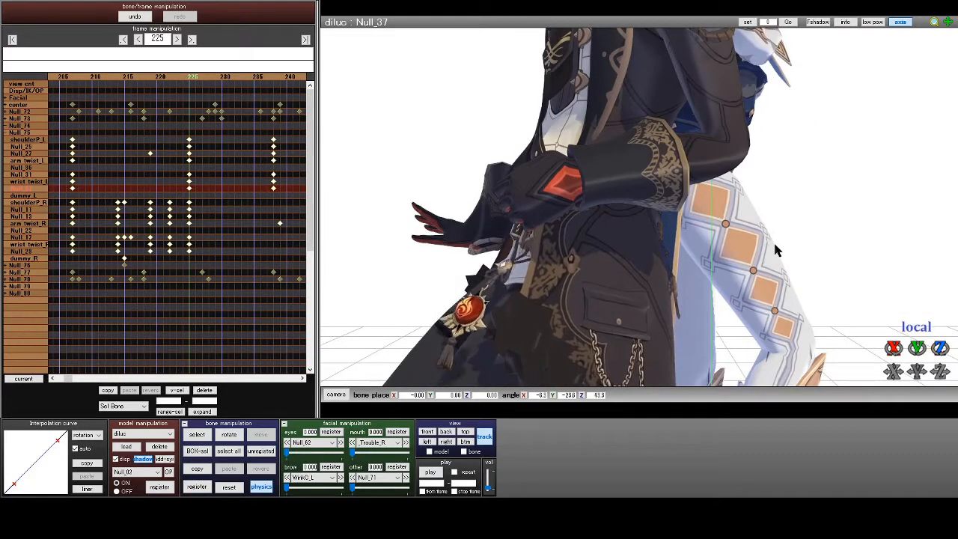
Step through the frames around 497 and examine where diluc's head meets the blonde model's hair
scroll(606, 173, "down", 2)
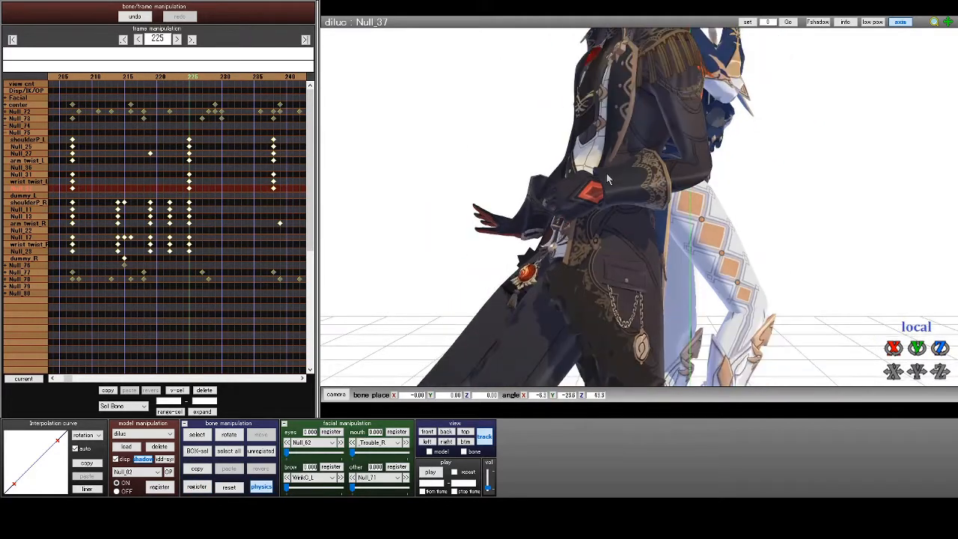
scroll(606, 173, "down", 2)
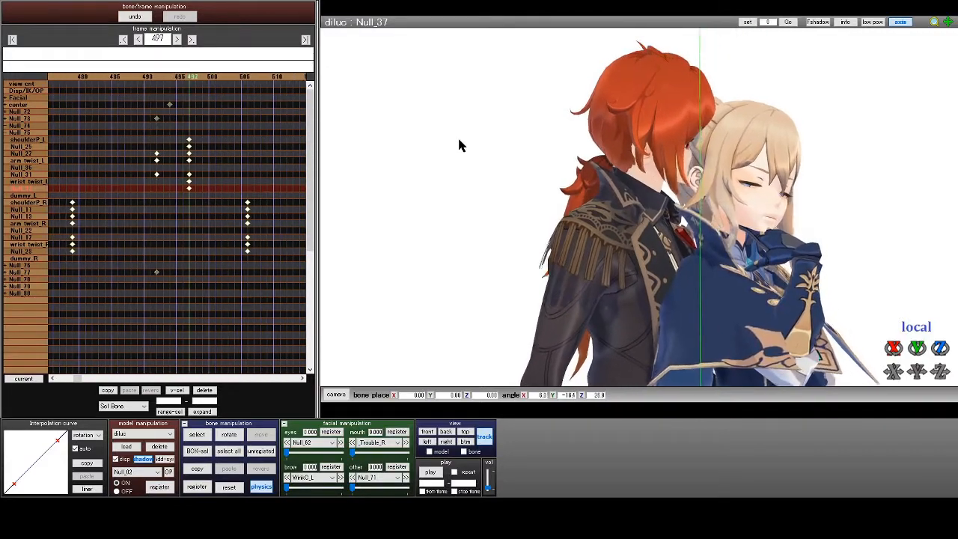
key("Left")
key("Left")
key("Left")
key("Left")
key("Left")
key("Left")
key("Left")
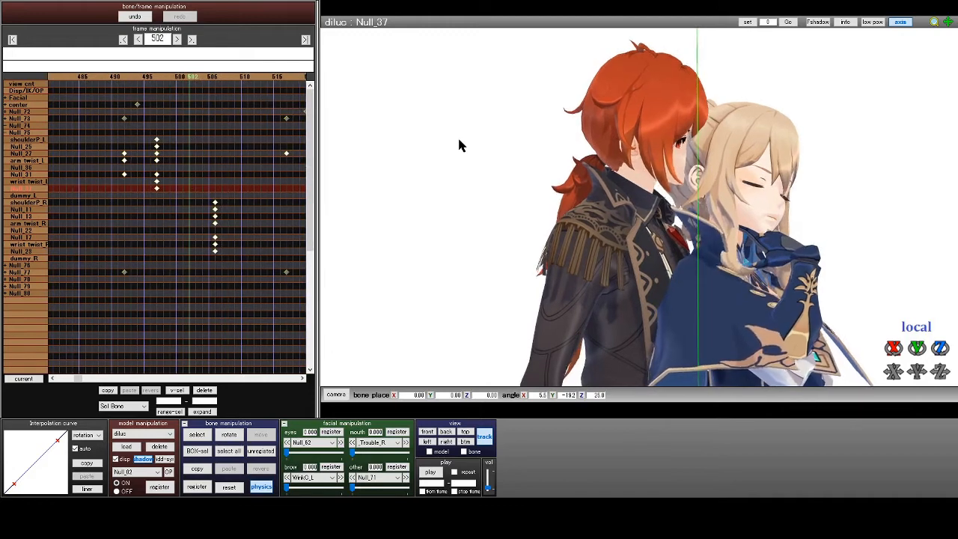
key("Right")
key("Right")
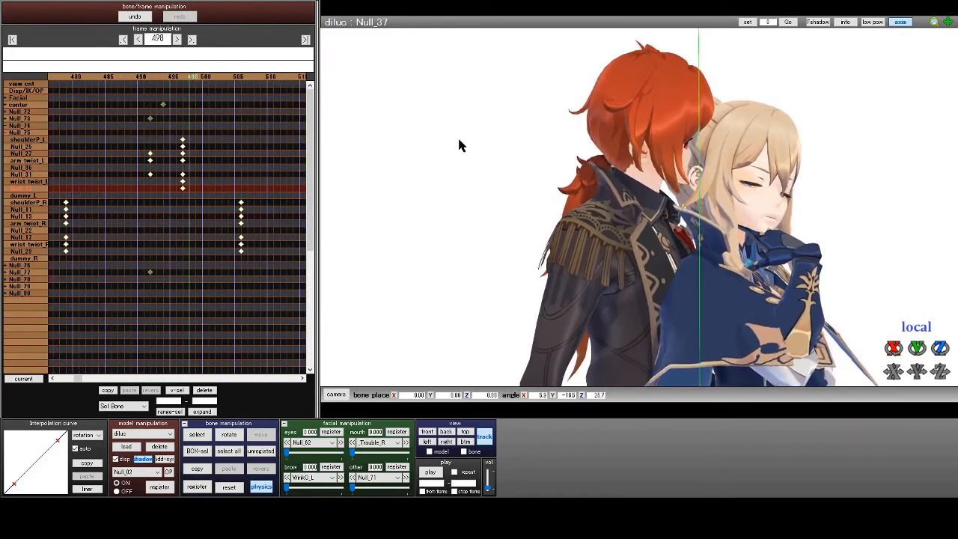
key("Left")
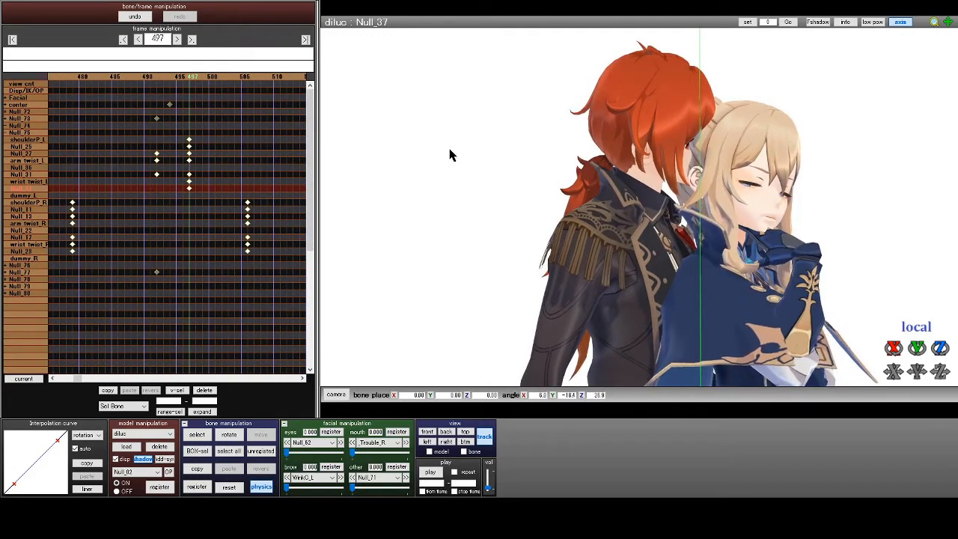
Collapse Null_75, show the bones to locate the upper body group, and select the neck bone Null_09 in Null_73
left_click(6, 133)
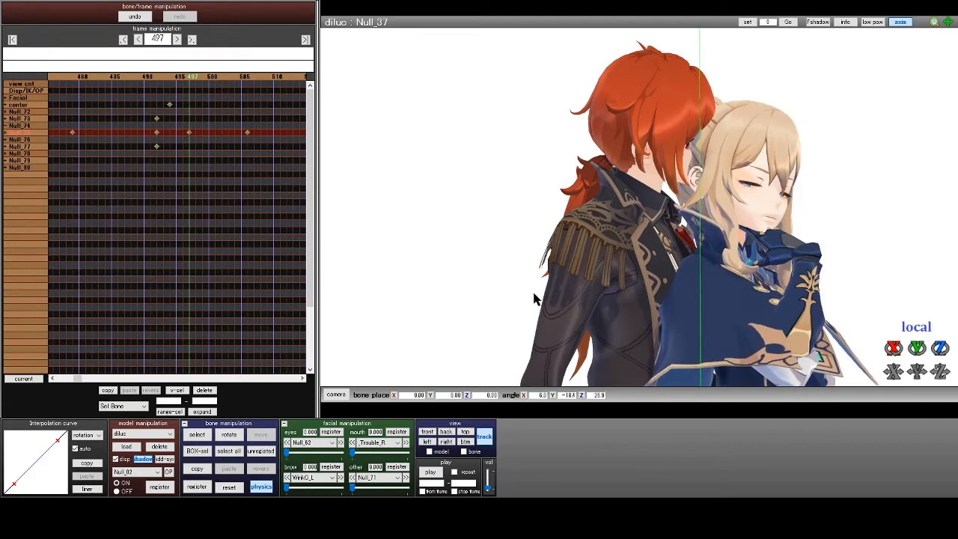
left_click(197, 436)
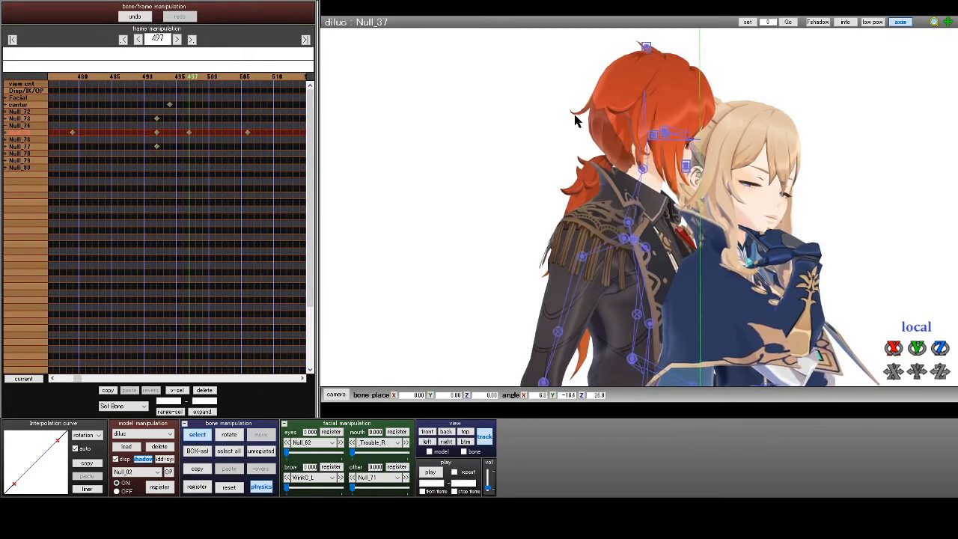
left_click(654, 140)
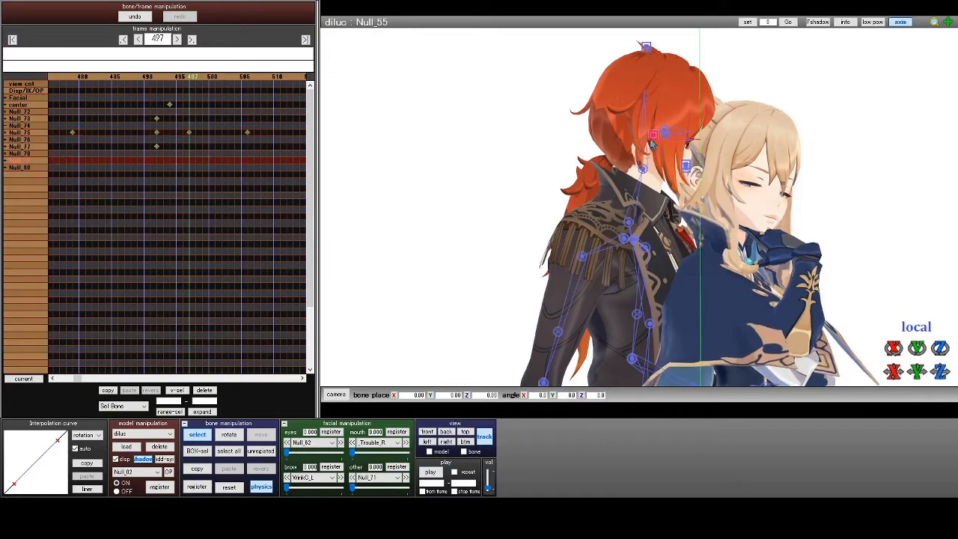
left_click(24, 135)
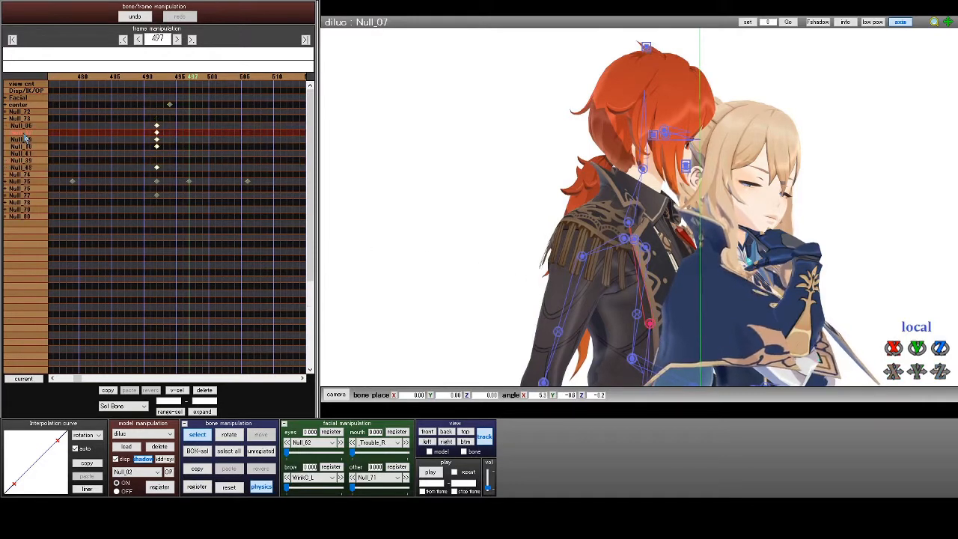
left_click(25, 142)
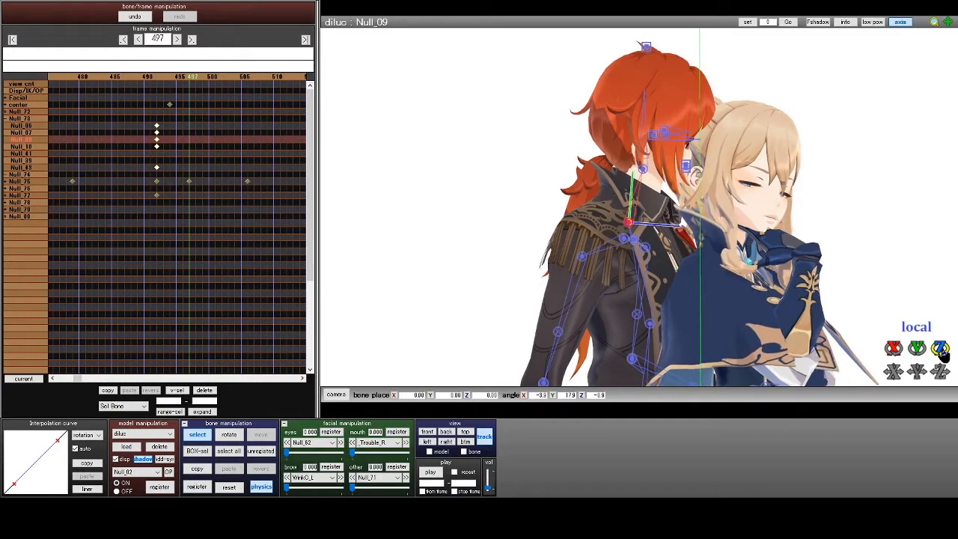
Try rotating the Null_09 bone about its local axes at frame 497 without registering the pose
left_click_drag(921, 354, 897, 337)
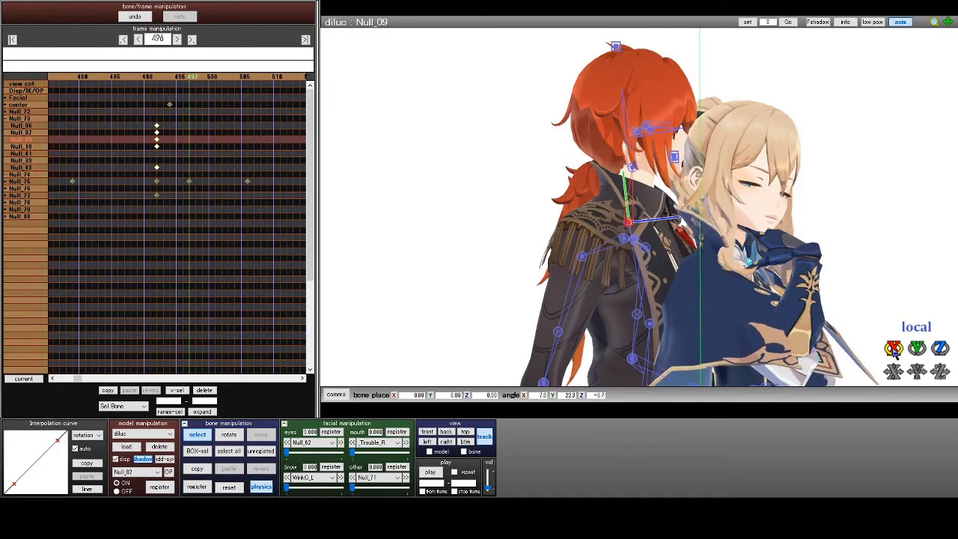
Go back to the Null_09 keyframe at frame 492, rotate the bone until the head clears the blonde model, and register the pose
key("Left")
key("Left")
key("Left")
key("Left")
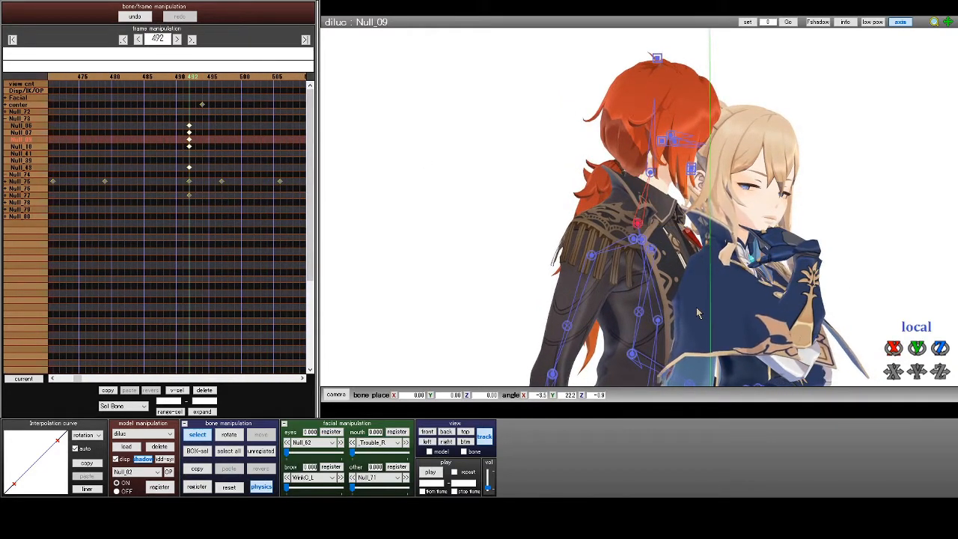
left_click_drag(918, 350, 940, 325)
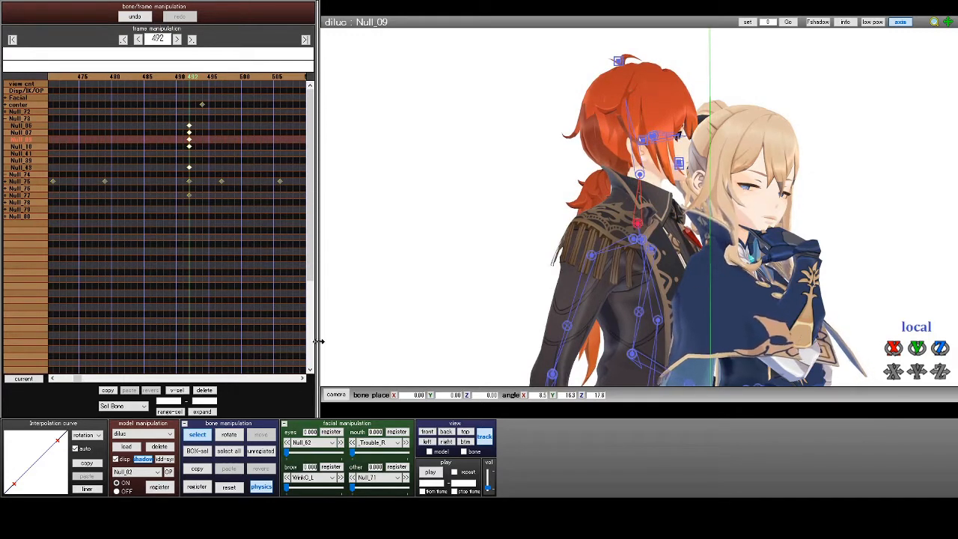
left_click(199, 488)
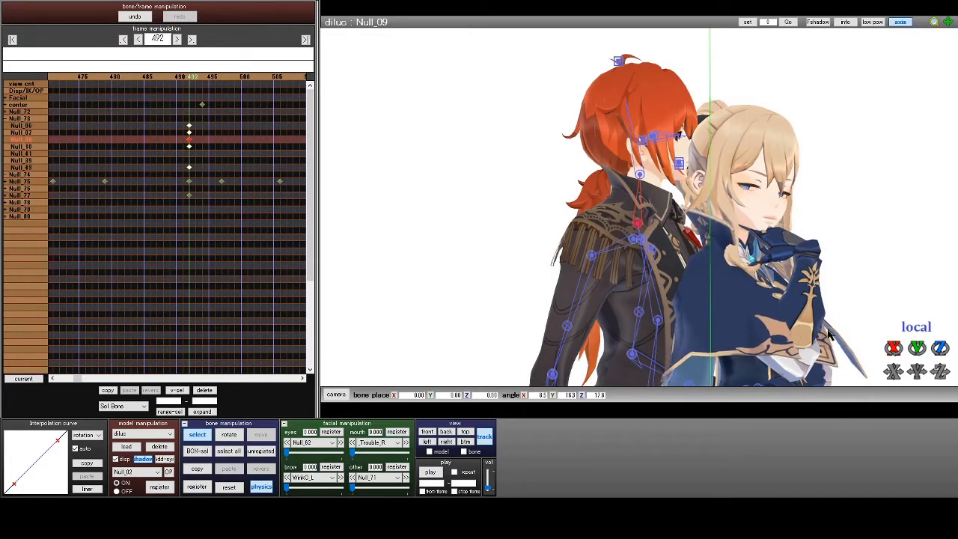
Try turning the Null_09 bone strongly about its local axes at frame 492, and discard the unregistered pose by moving to frame 493
left_click_drag(895, 352, 918, 299)
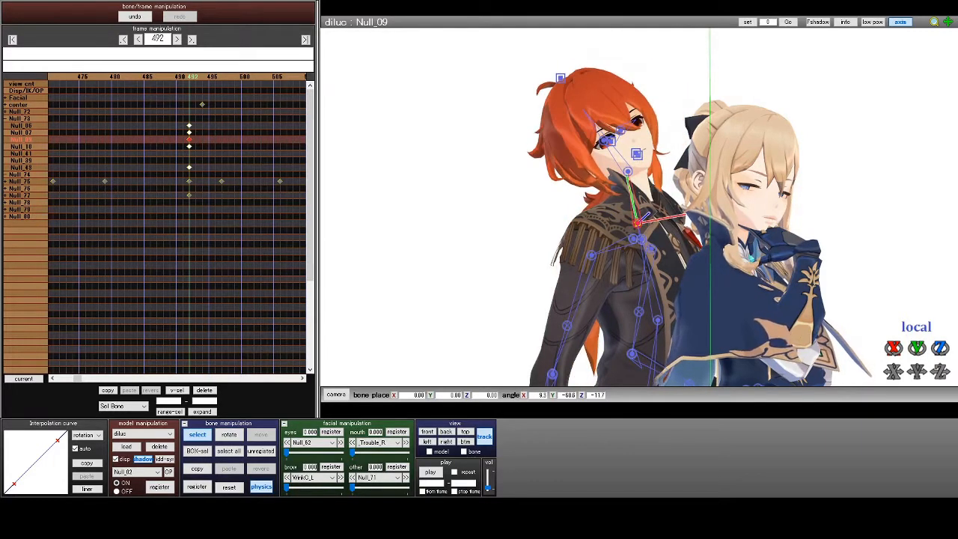
left_click_drag(940, 352, 940, 367)
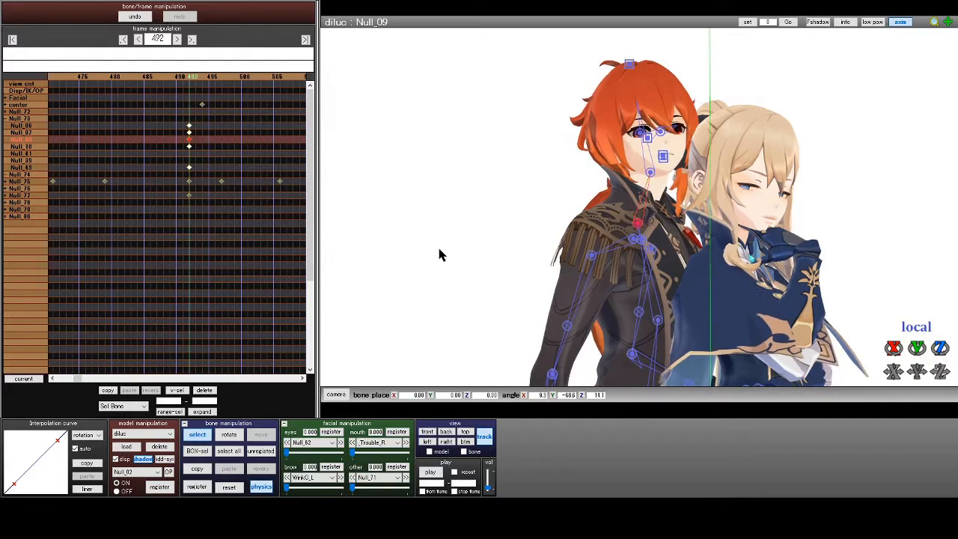
key("Right")
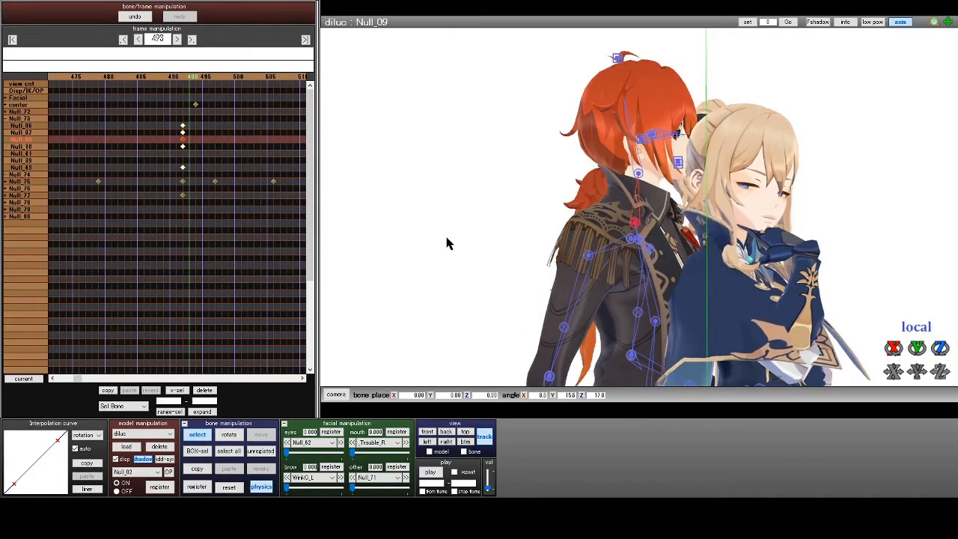
Step through frames 467 to 517 to check the red-haired model's head against the blonde model around the edited neck keyframe
key("Left")
key("Left")
key("Left")
key("Left")
key("Left")
key("Left")
key("Left")
key("Left")
key("Left")
key("Left")
key("Left")
key("Left")
key("Left")
key("Left")
key("Left")
key("Left")
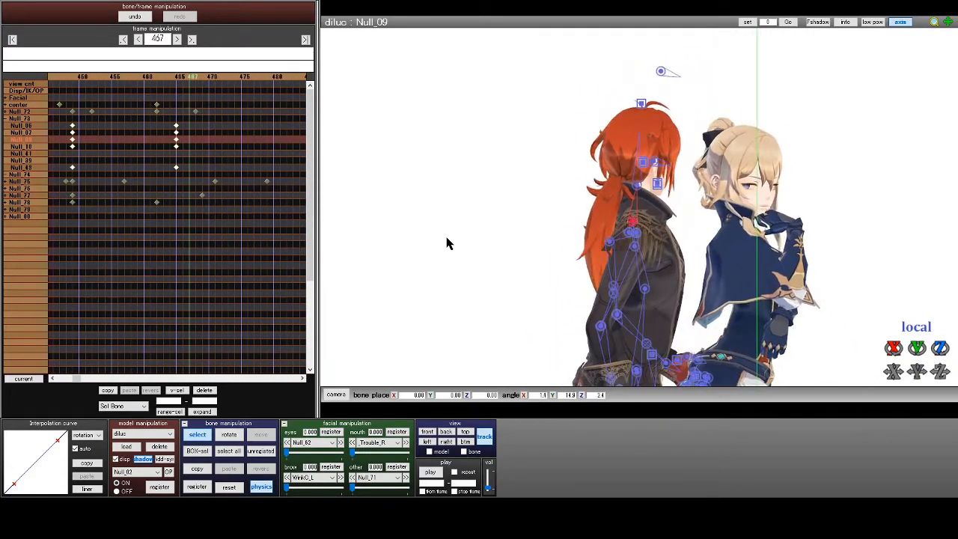
key("Right")
key("Right")
key("Right")
key("Right")
key("Right")
key("Right")
key("Right")
key("Right")
key("Right")
key("Right")
key("Right")
key("Right")
key("Right")
key("Right")
key("Right")
key("Right")
key("Right")
key("Right")
key("Right")
key("Right")
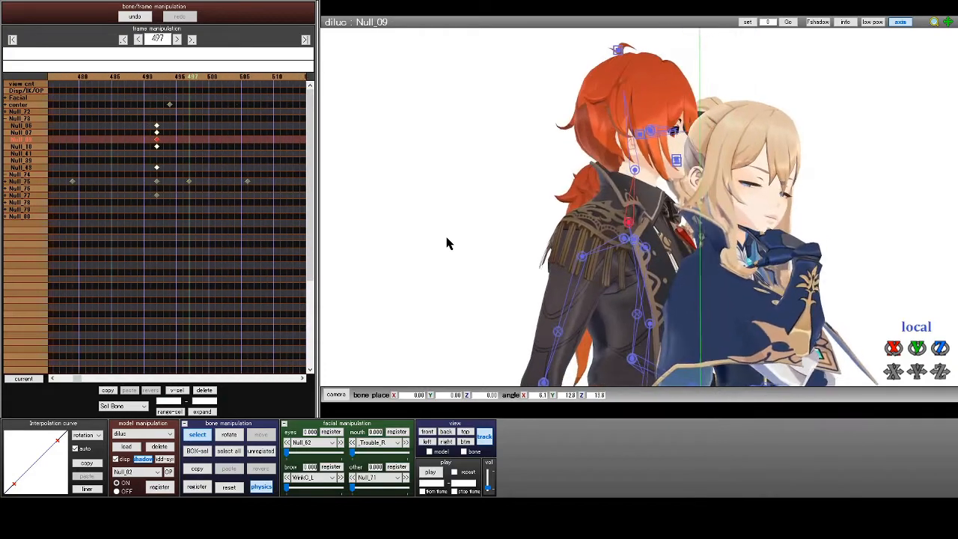
key("Right")
key("Right")
key("Right")
key("Right")
key("Right")
key("Right")
key("Right")
key("Right")
key("Right")
key("Right")
key("Right")
key("Right")
key("Right")
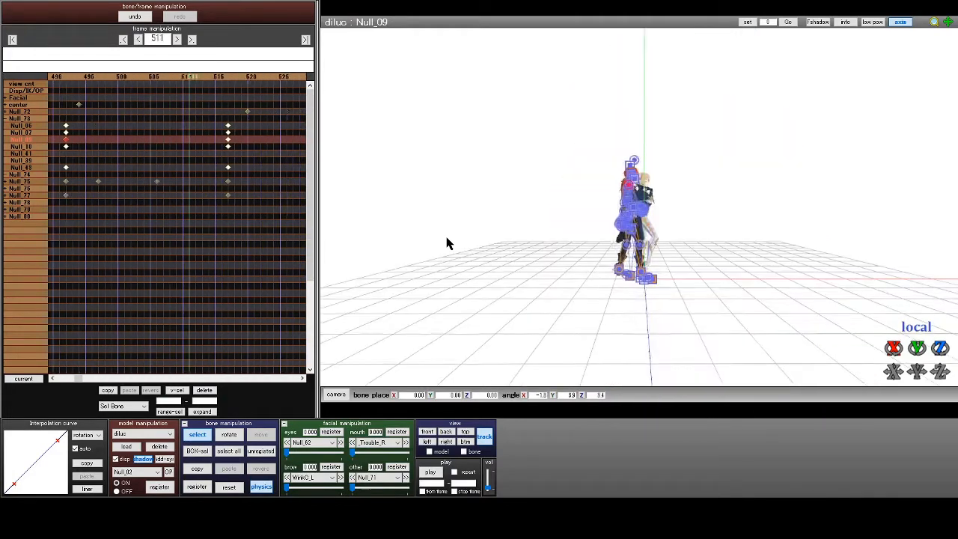
key("Right")
key("Right")
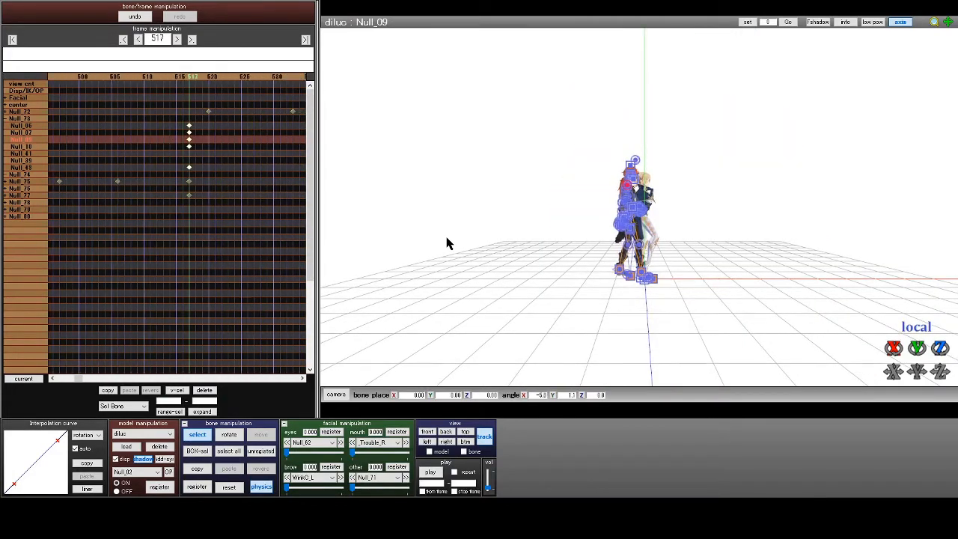
Step forward to frame 556 to look for further clipping between the two models
key("Right")
key("Right")
key("Right")
key("Right")
key("Right")
key("Right")
key("Right")
key("Right")
key("Right")
key("Right")
key("Right")
key("Right")
key("Right")
key("Right")
key("Right")
key("Right")
key("Right")
key("Right")
key("Right")
key("Right")
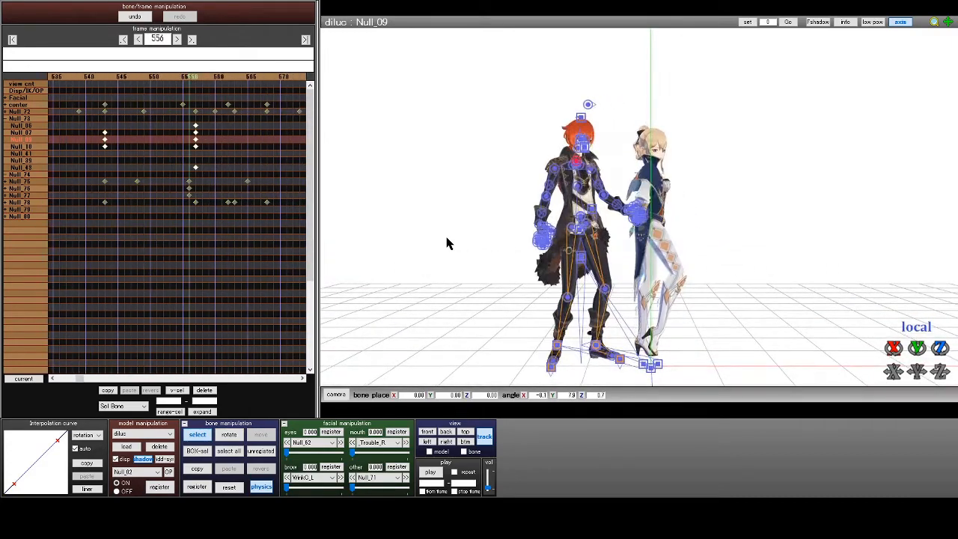
Hide the bones and step through frames 556 to 667, returning to frame 663, to examine both models' hands and clothing for clipping
left_click(202, 434)
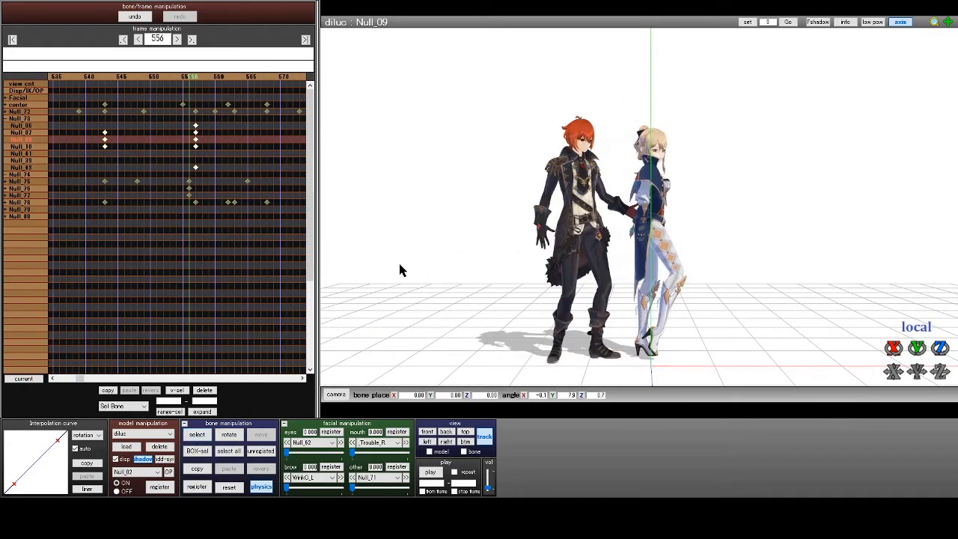
key("Right")
key("Right")
key("Right")
key("Right")
key("Right")
key("Right")
key("Right")
key("Right")
key("Right")
key("Right")
key("Right")
key("Right")
key("Right")
key("Right")
key("Right")
key("Right")
key("Right")
key("Right")
key("Right")
key("Right")
key("Right")
key("Right")
key("Right")
key("Right")
key("Right")
key("Right")
key("Right")
key("Right")
key("Right")
key("Right")
key("Right")
key("Right")
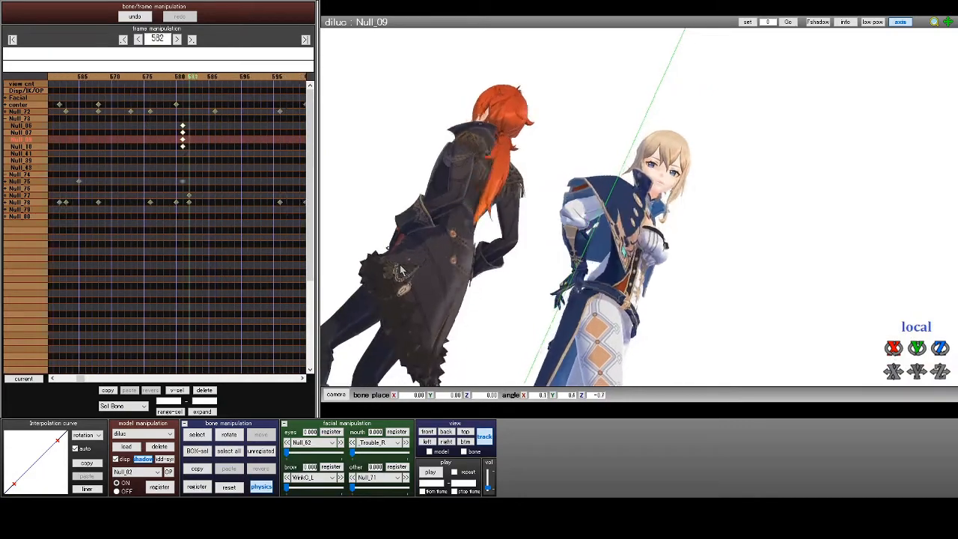
key("Right")
key("Right")
key("Right")
key("Right")
key("Right")
key("Right")
key("Right")
key("Right")
key("Right")
key("Right")
key("Right")
key("Right")
key("Right")
key("Right")
key("Right")
key("Right")
key("Right")
key("Right")
key("Right")
key("Right")
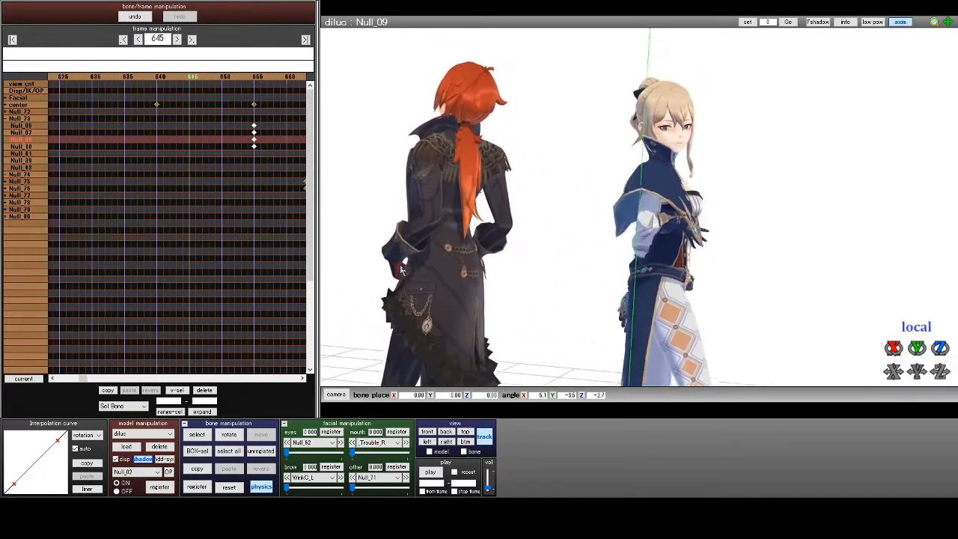
key("Right")
key("Right")
key("Right")
key("Right")
key("Right")
key("Right")
key("Right")
key("Right")
key("Right")
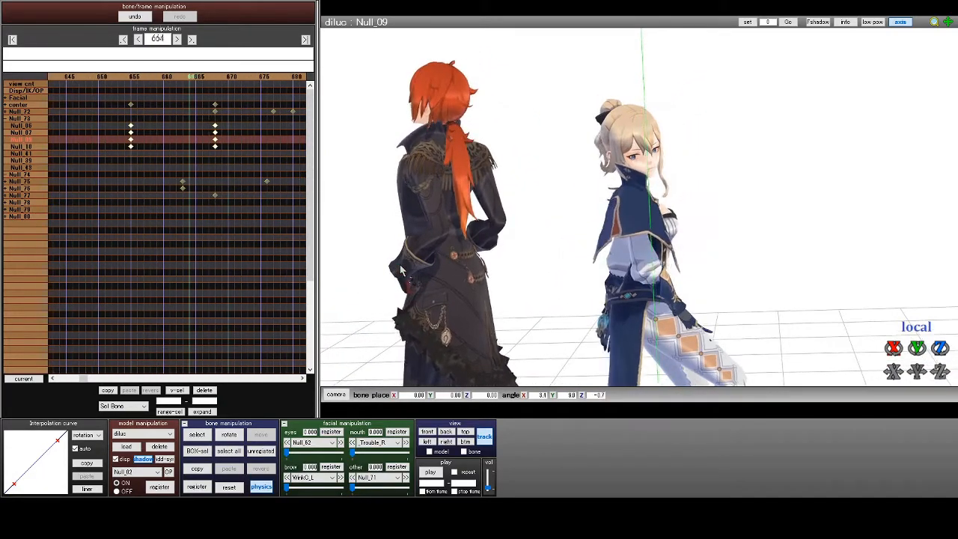
key("Right")
key("Right")
key("Right")
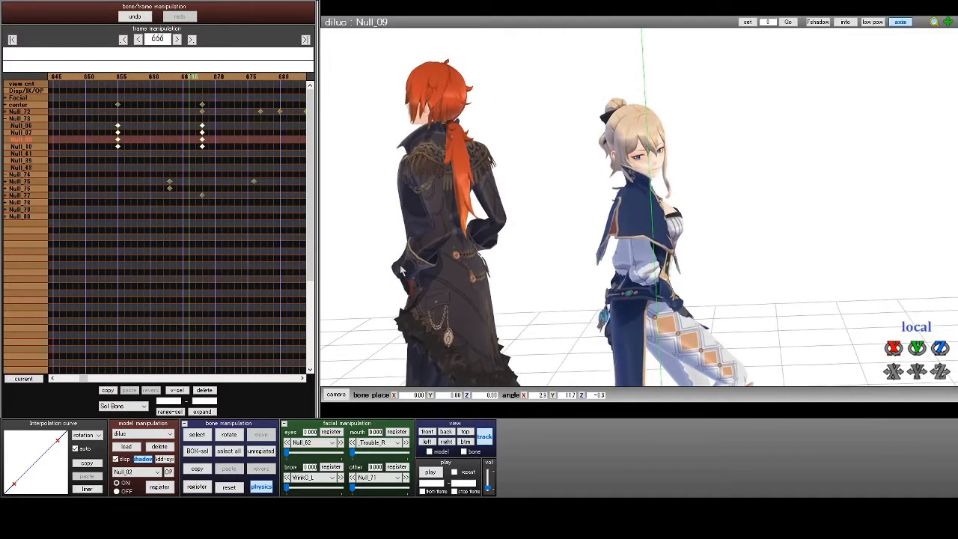
key("Left")
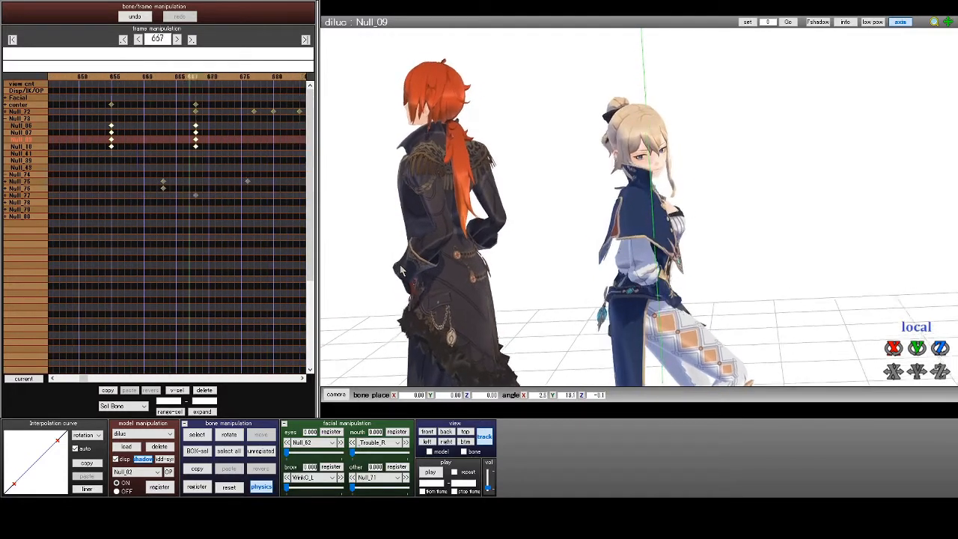
key("Left")
key("Left")
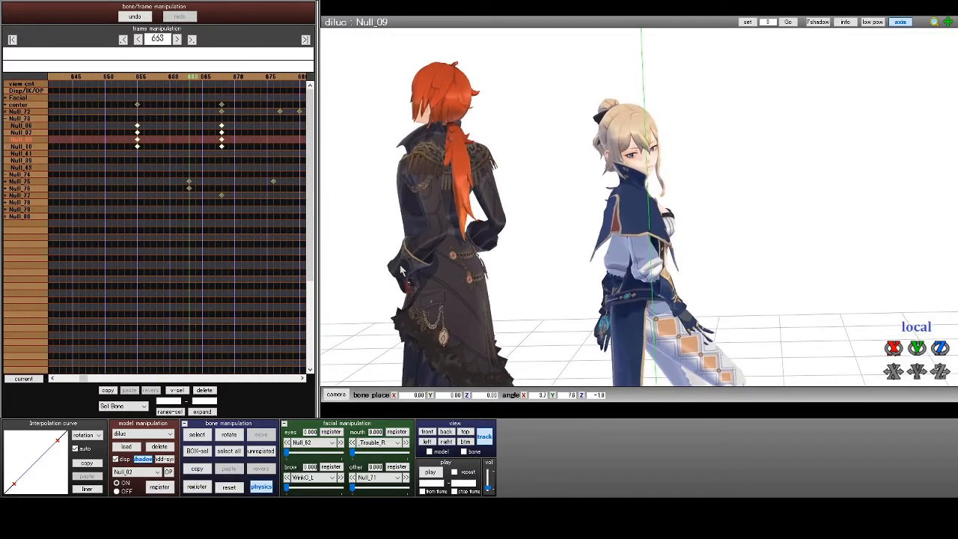
Switch to the Jean model, deselect its keyframes, and hide its bones
left_click(159, 435)
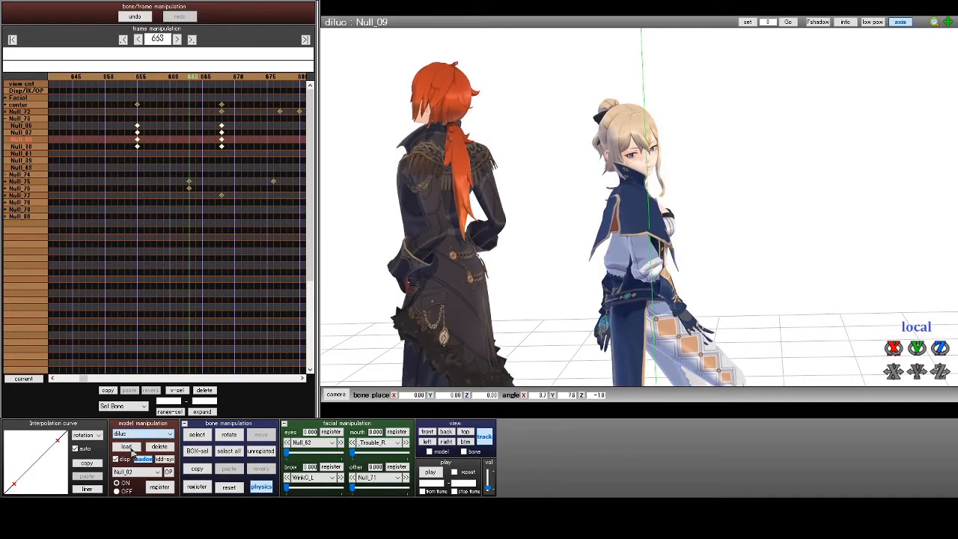
left_click(131, 454)
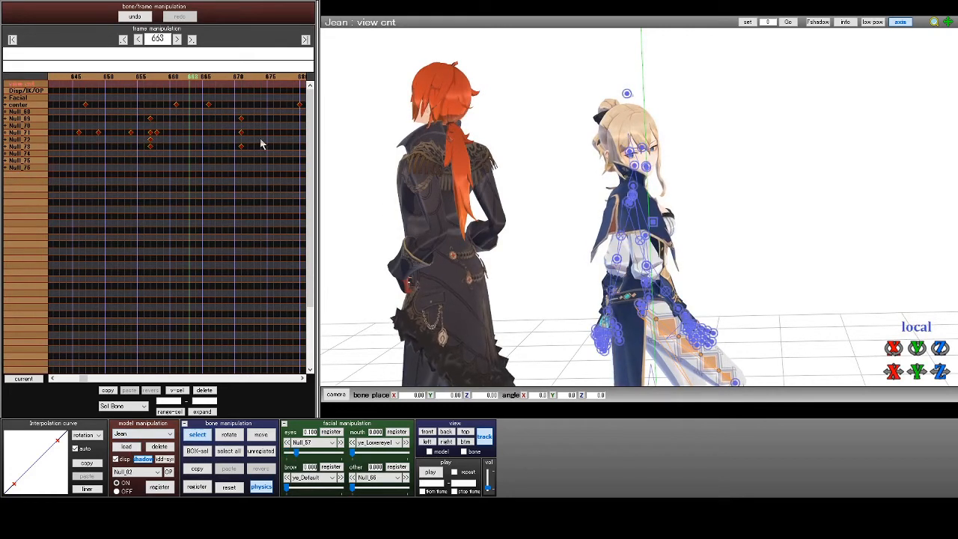
left_click(121, 98)
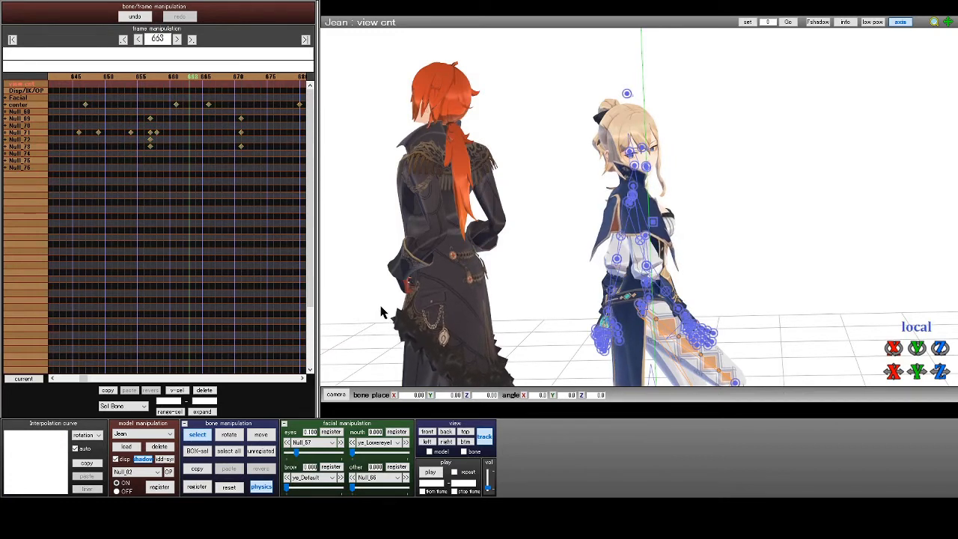
left_click(199, 435)
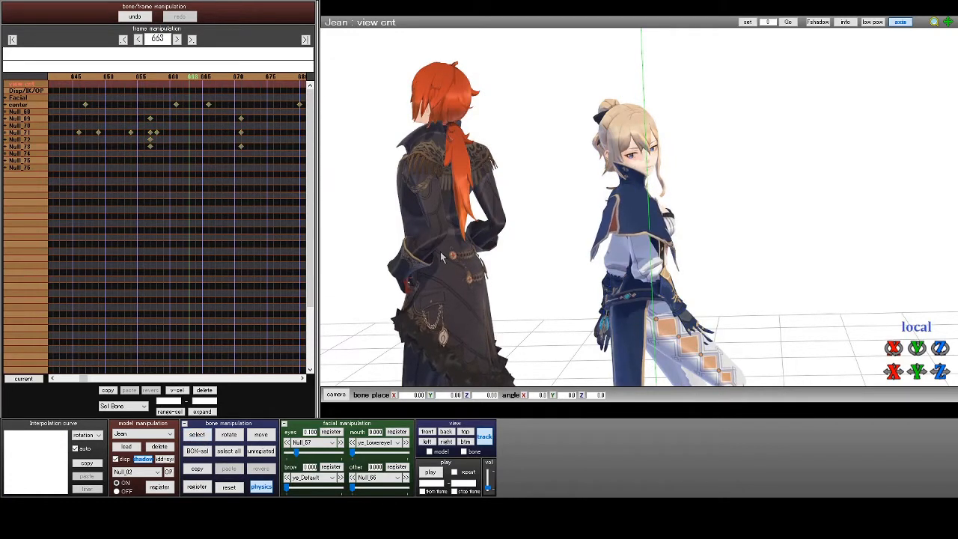
Step between frames 661 and 666 to examine Jean's hands against her clothing
key("Left")
key("Left")
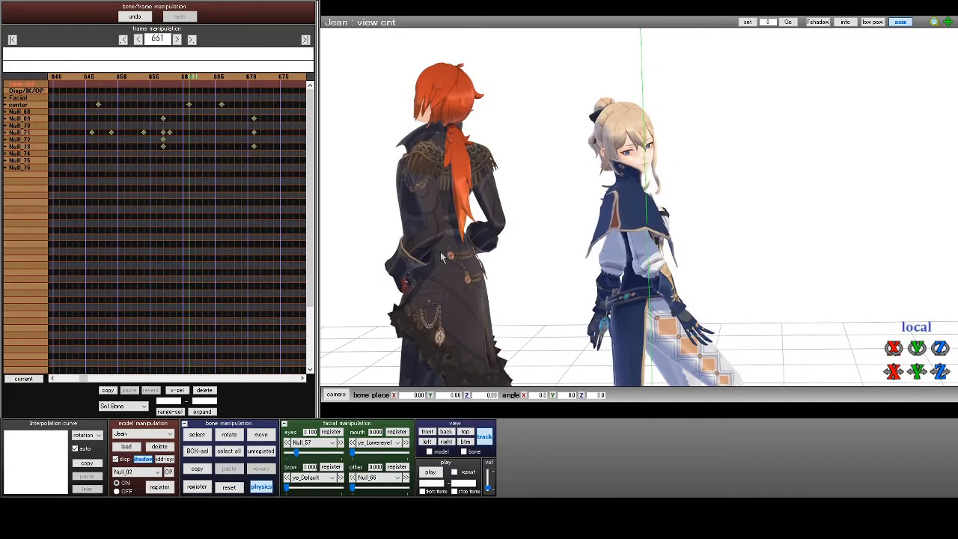
key("Right")
key("Right")
key("Right")
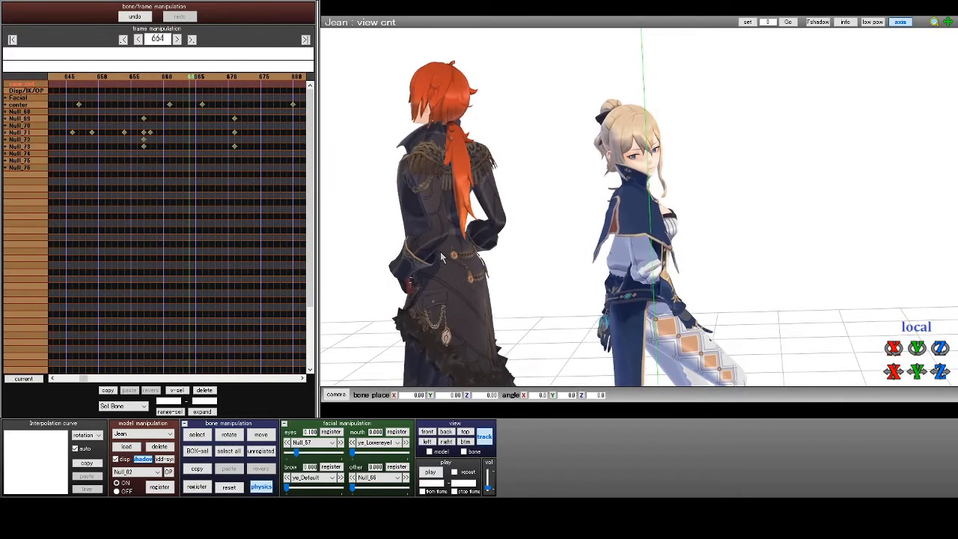
key("Right")
key("Right")
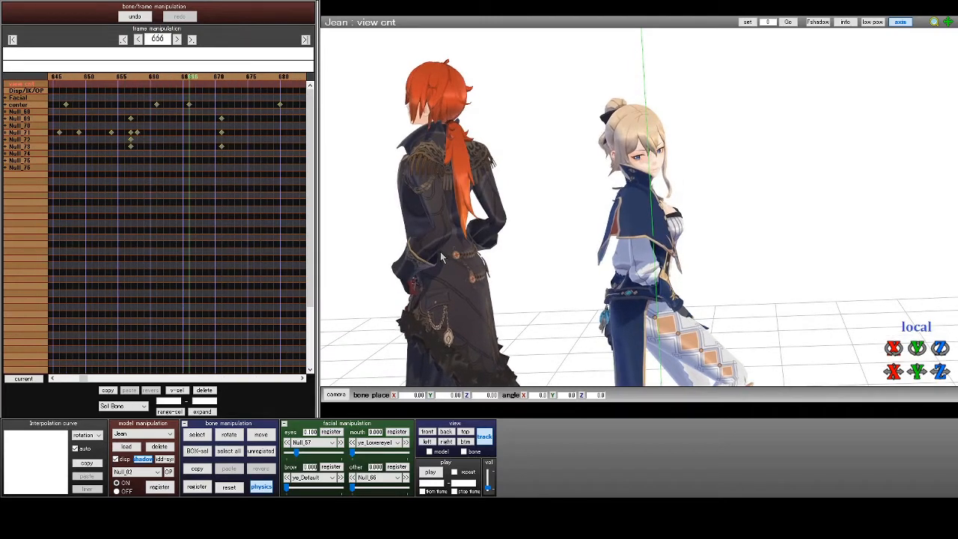
At frame 657, show Jean's bones and expand the Null_71 group to list the right-arm bones and their keyframes
key("Left")
key("Left")
key("Left")
key("Left")
key("Left")
key("Left")
key("Left")
key("Left")
key("Left")
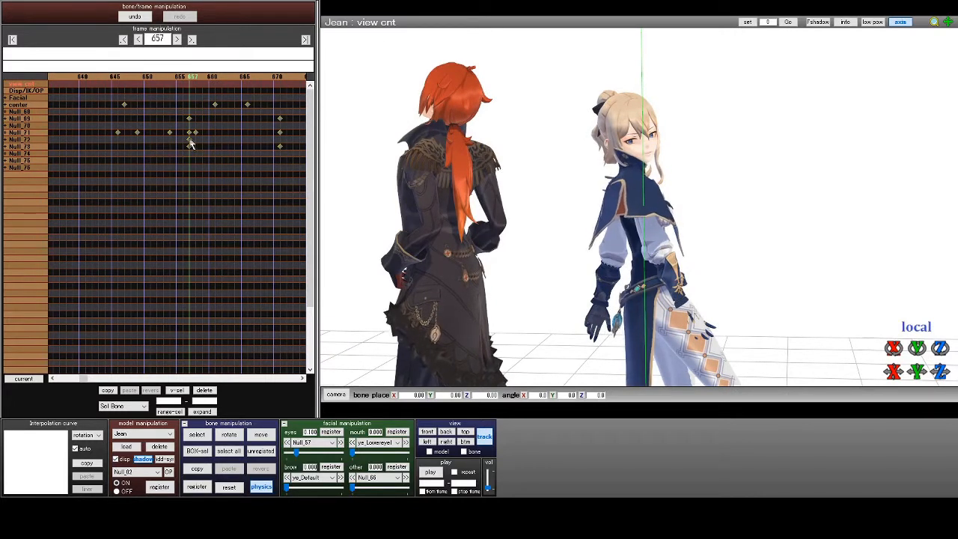
left_click(21, 119)
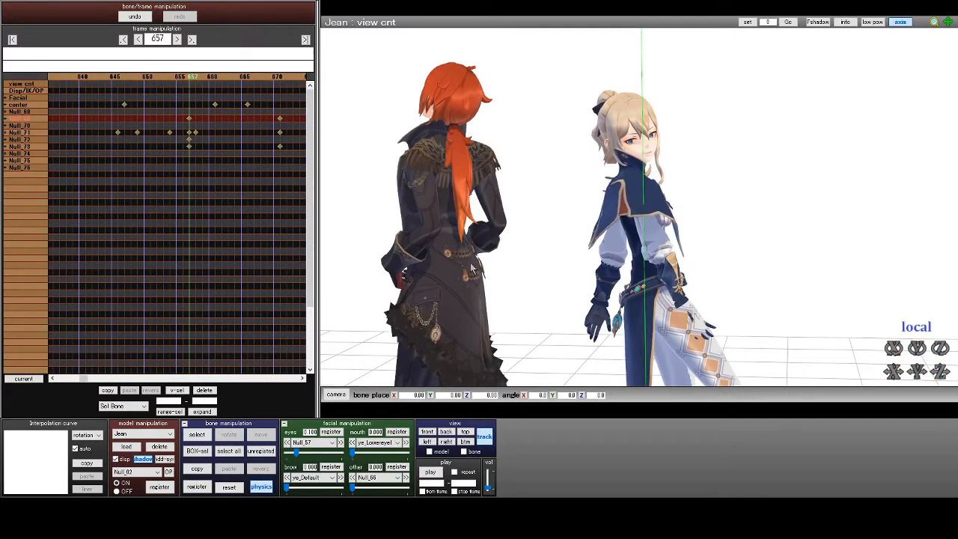
left_click(201, 436)
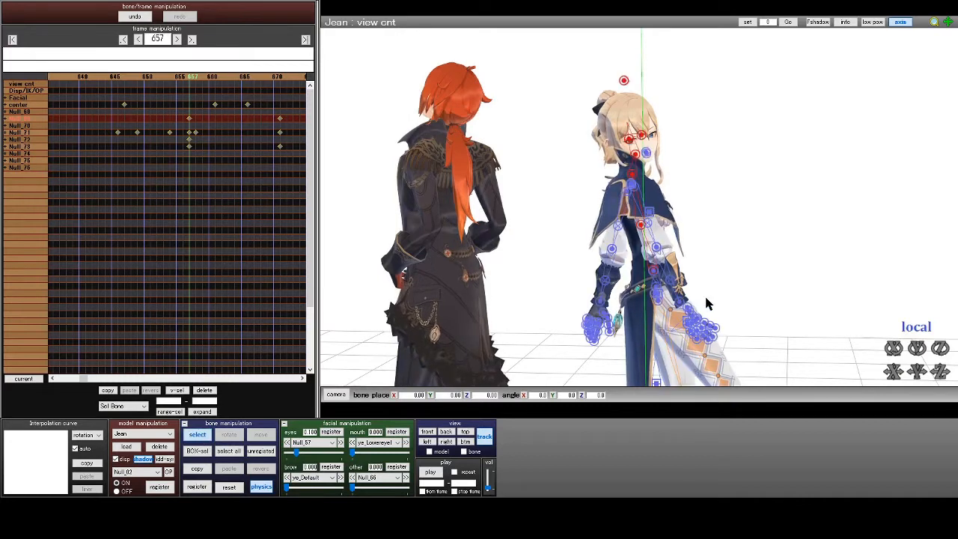
left_click(670, 282)
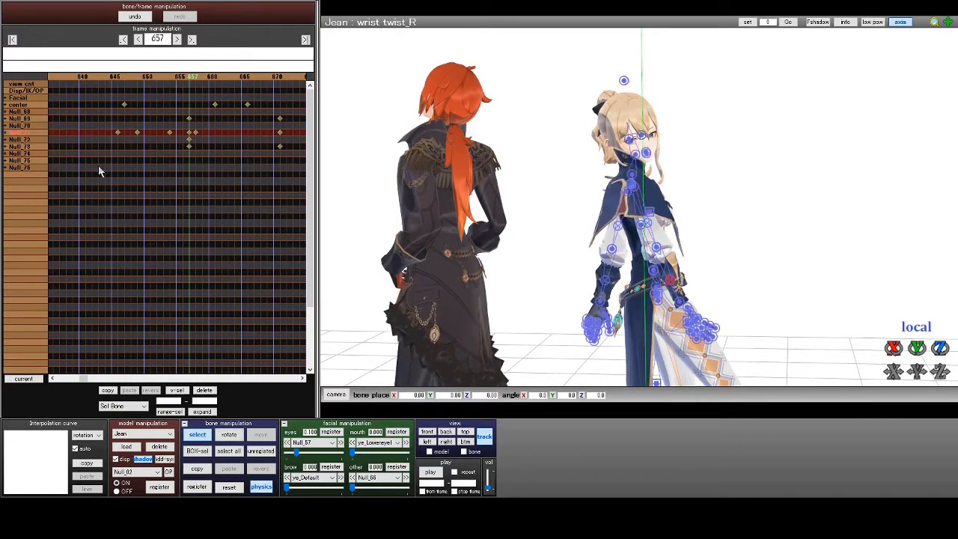
left_click(6, 135)
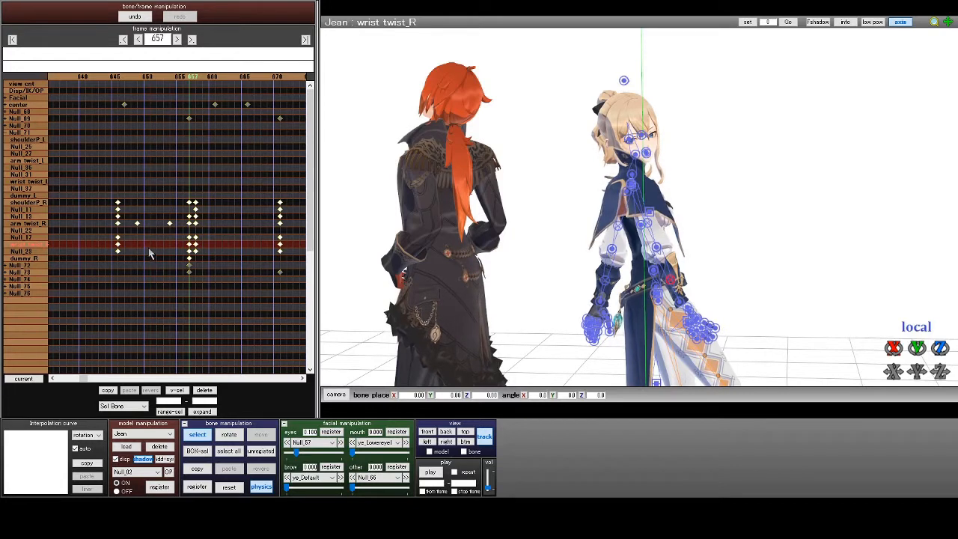
left_click(22, 212)
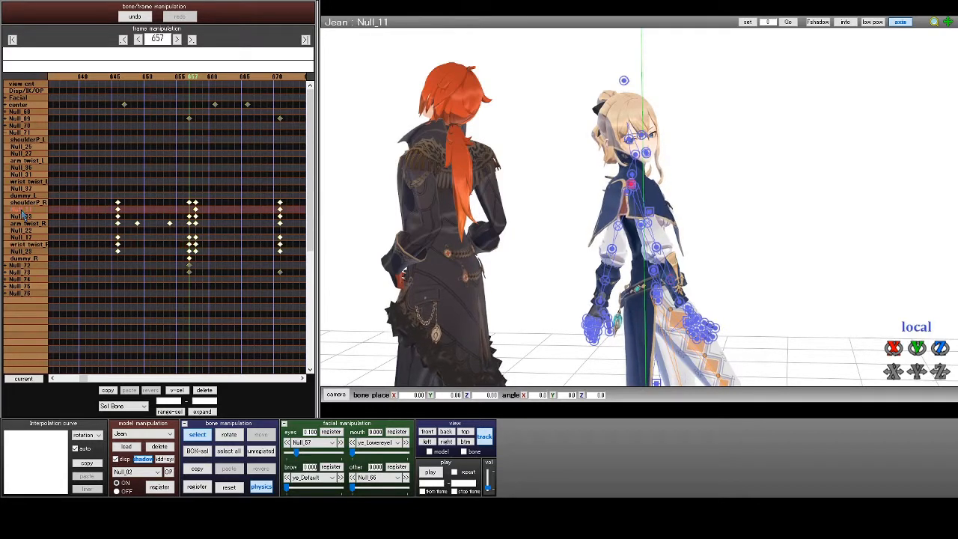
Try to rotate Jean's right wrist bone Null_23 about its local Z axis at frame 657
left_click(23, 252)
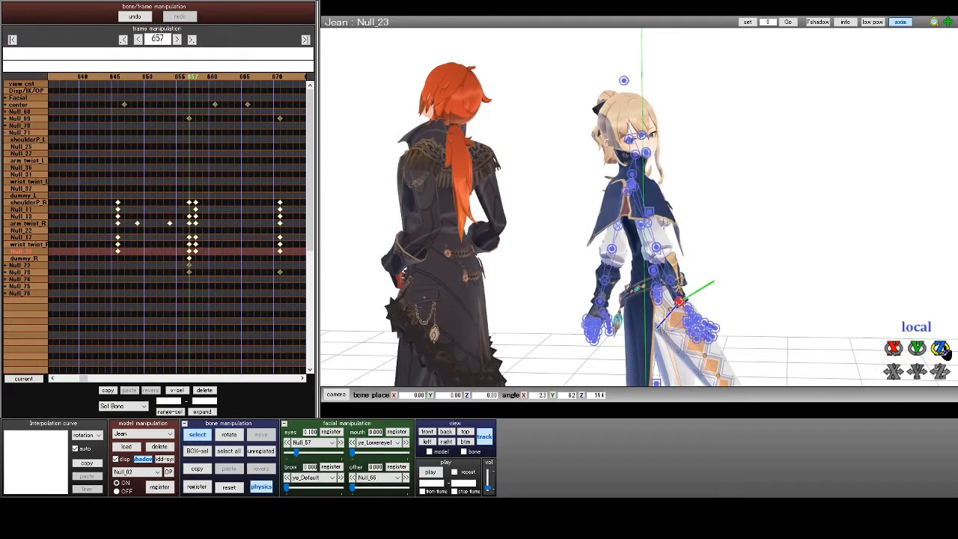
mouse_move(941, 348)
left_mouse_down()
mouse_move(942, 315)
mouse_move(943, 354)
left_mouse_up()
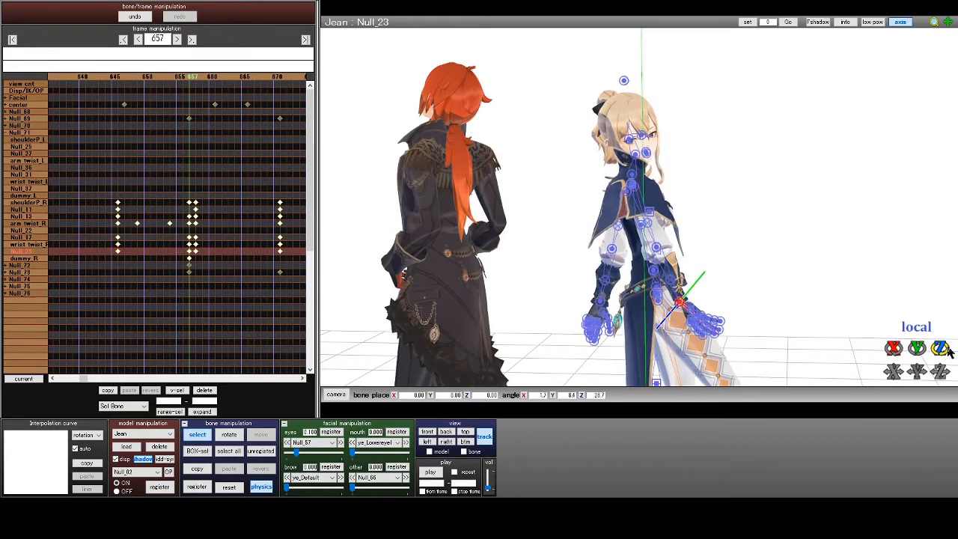
left_click_drag(945, 349, 946, 338)
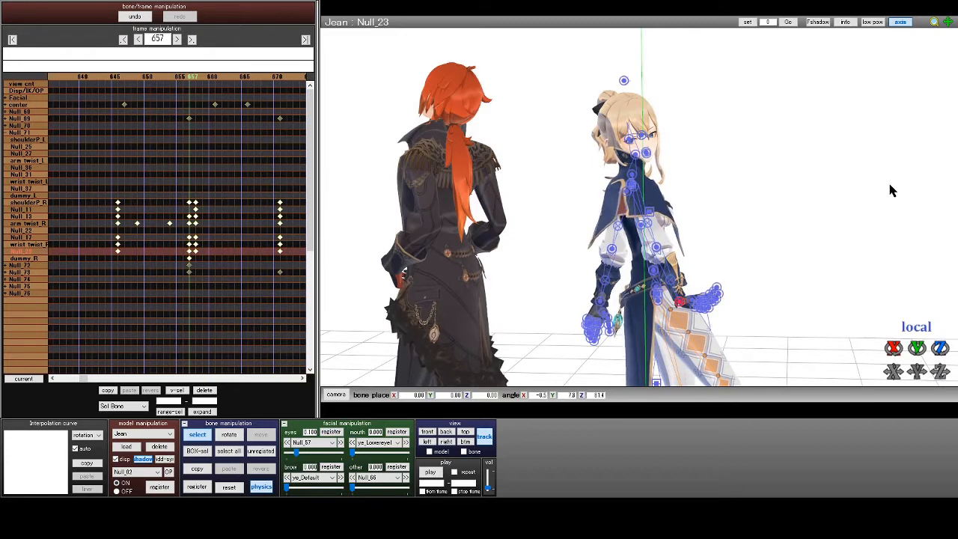
key("Left")
key("Right")
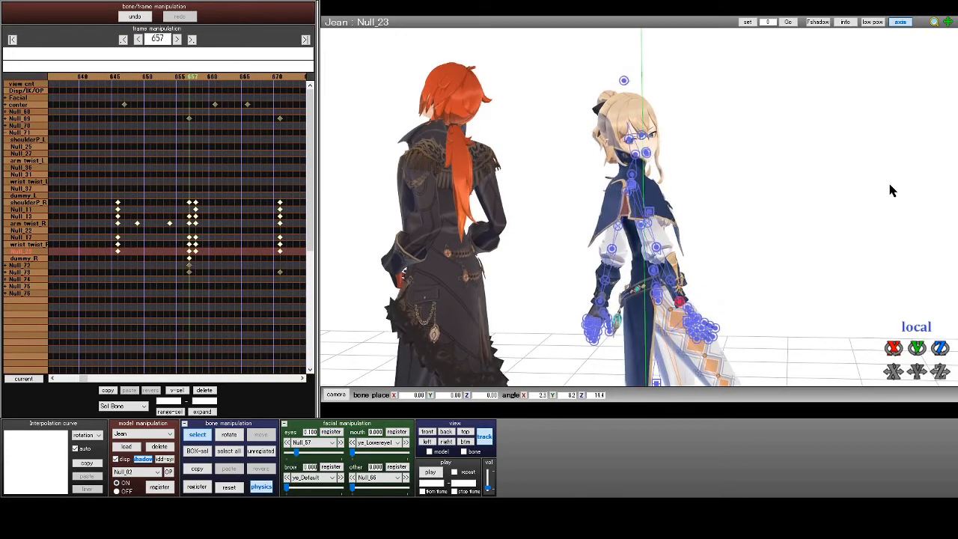
Rotate Jean's right elbow bone Null_17 about local Z to about 2.4 degrees at frame 657 and register the keyframe
left_click(26, 238)
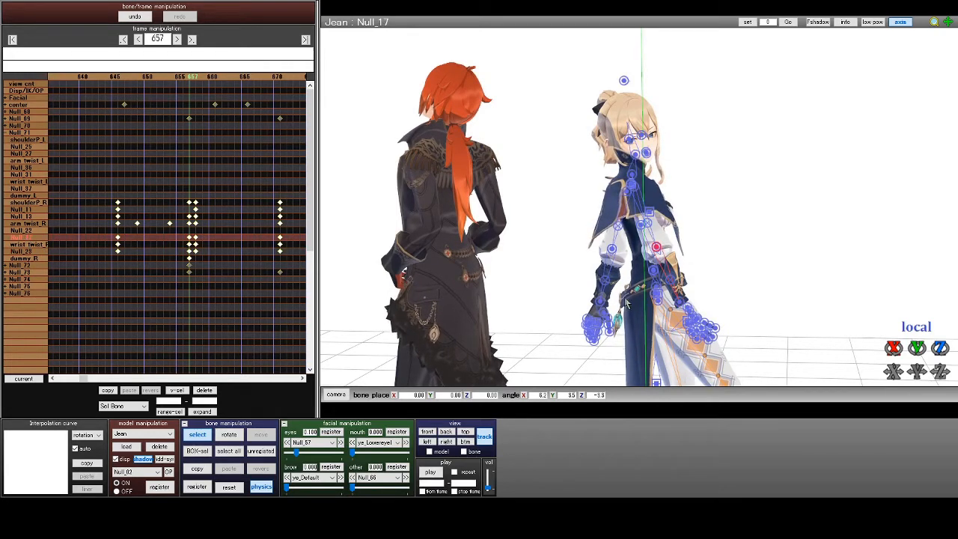
left_click_drag(940, 348, 940, 332)
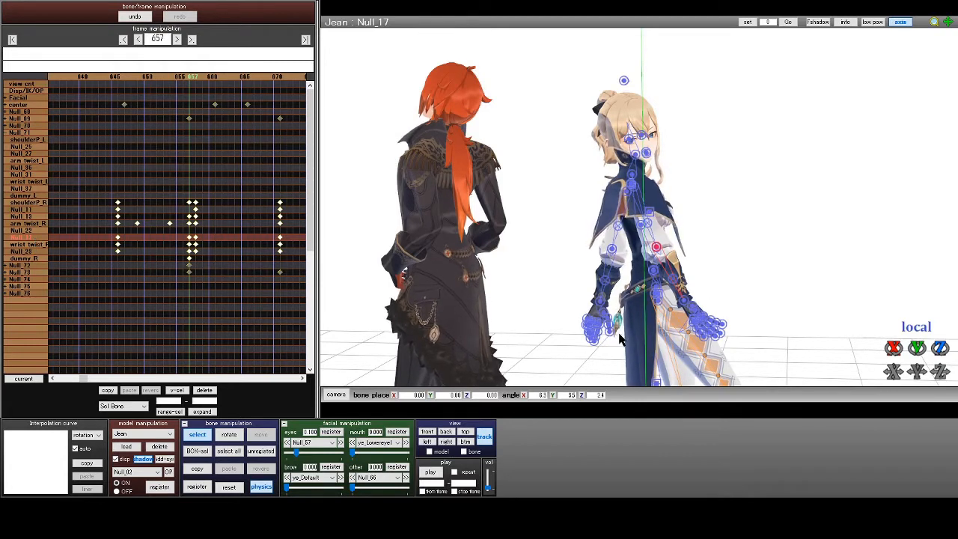
left_click(198, 485)
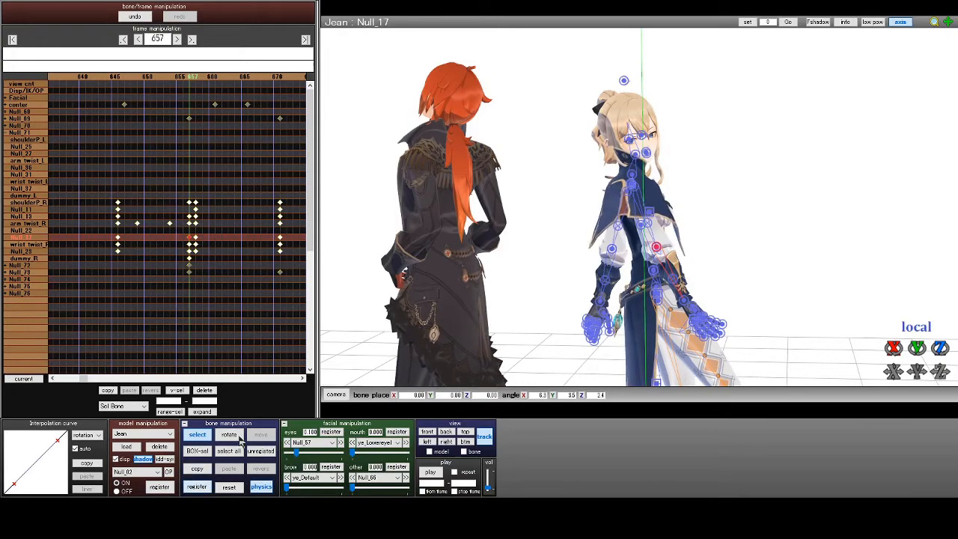
Step forward from frame 656 to 677 to examine Jean's right hand against her clothing
key("Left")
key("Right")
key("Right")
key("Right")
key("Right")
key("Right")
key("Right")
key("Right")
key("Right")
key("Right")
key("Right")
key("Right")
key("Right")
key("Right")
key("Right")
key("Right")
key("Right")
key("Right")
key("Right")
key("Right")
key("Right")
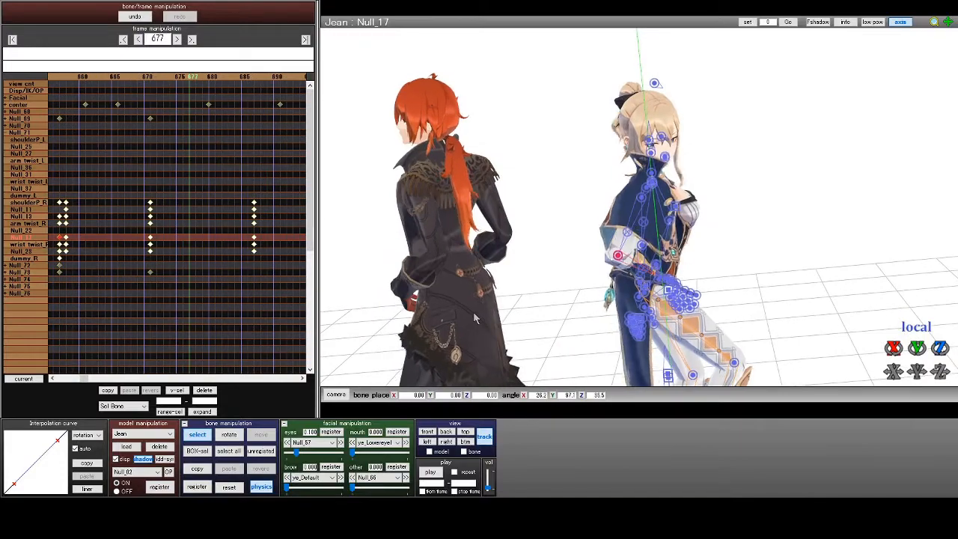
Hide the bones, rotate Null_17 about local Z at frame 671 to bring Jean's right hand out of her clothing, and register it
left_click(198, 435)
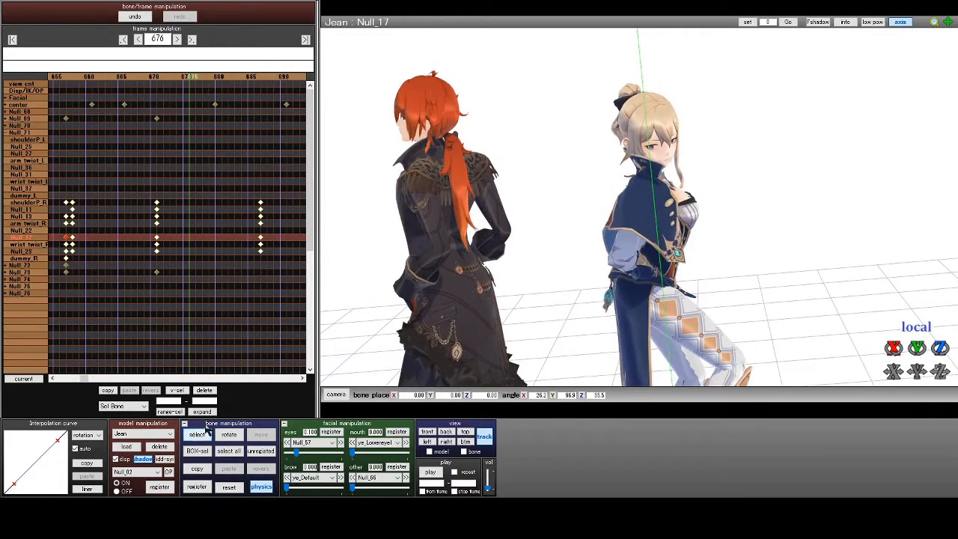
key("Left")
key("Left")
key("Left")
key("Left")
key("Left")
key("Left")
key("Left")
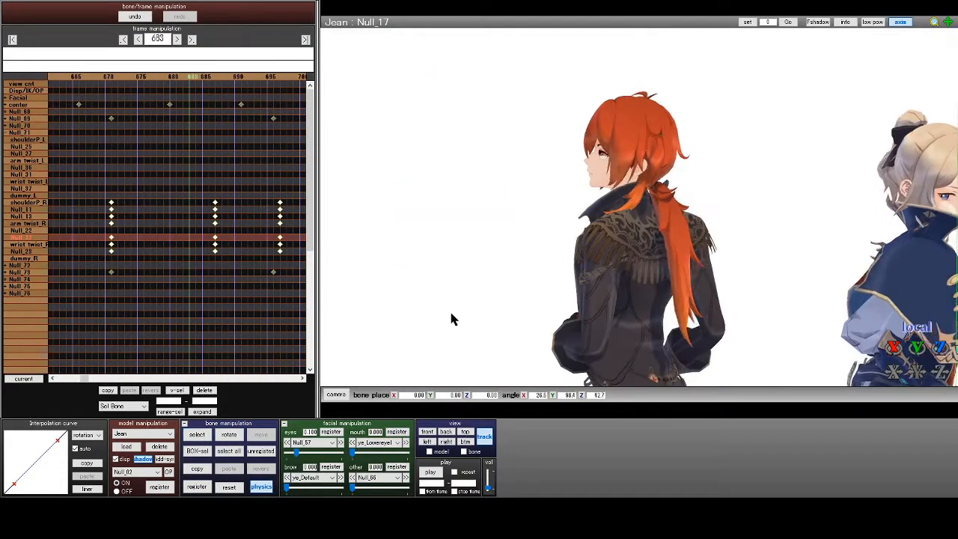
key("Right")
key("Right")
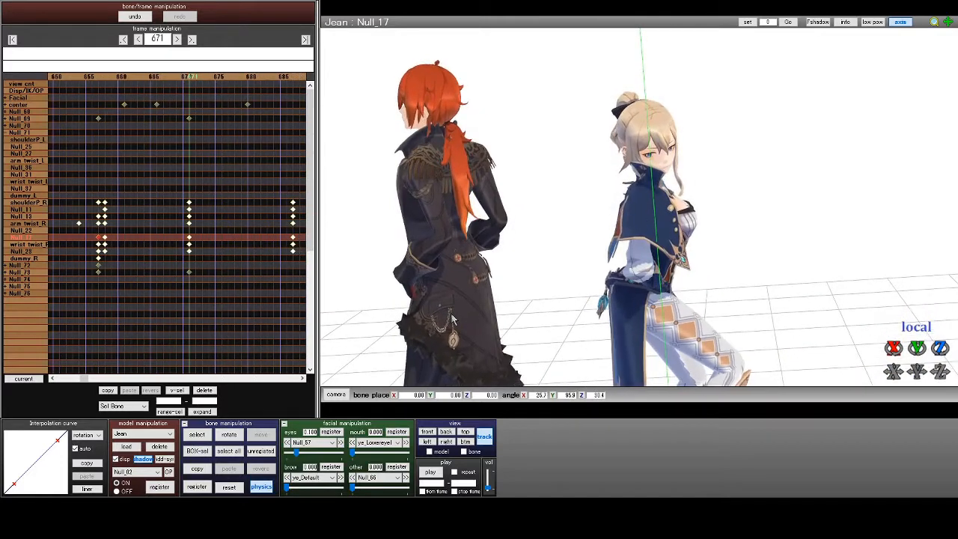
mouse_move(928, 351)
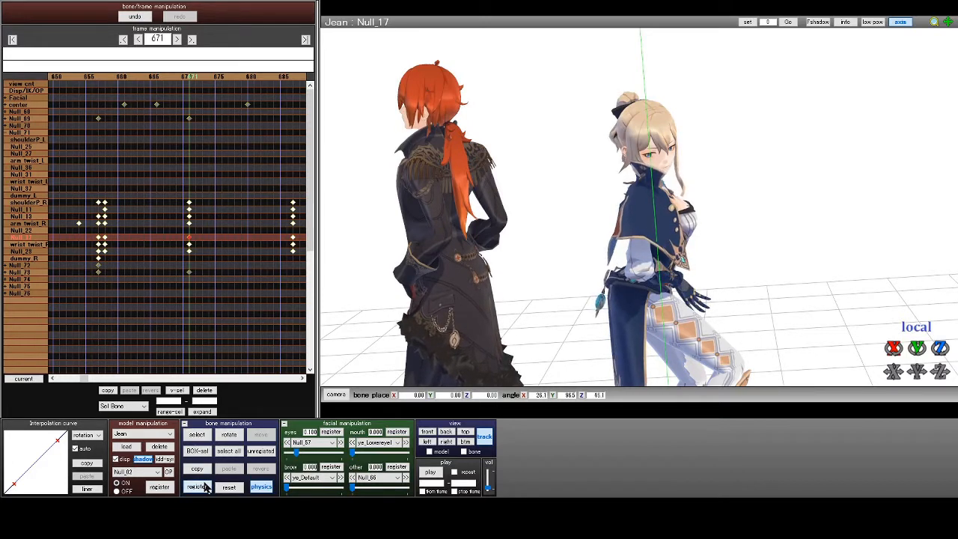
Step back from frame 671 to about frame 652 to examine Jean's right hand movement for clipping
key("Left")
key("Left")
key("Left")
key("Left")
key("Left")
key("Left")
key("Left")
key("Left")
key("Left")
key("Left")
key("Left")
key("Left")
key("Left")
key("Left")
key("Left")
key("Left")
key("Left")
key("Left")
key("Left")
key("Left")
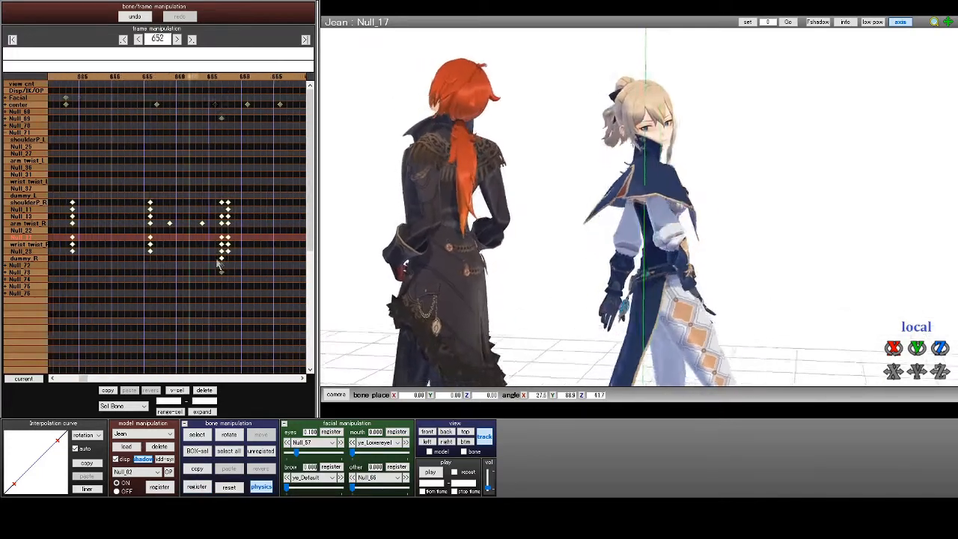
Rotate Null_17 about local Z to about -0.4 degrees at frame 658 and register the keyframe
key("Right")
key("Right")
key("Right")
key("Right")
key("Right")
key("Right")
key("Right")
key("Right")
key("Right")
key("Right")
key("Right")
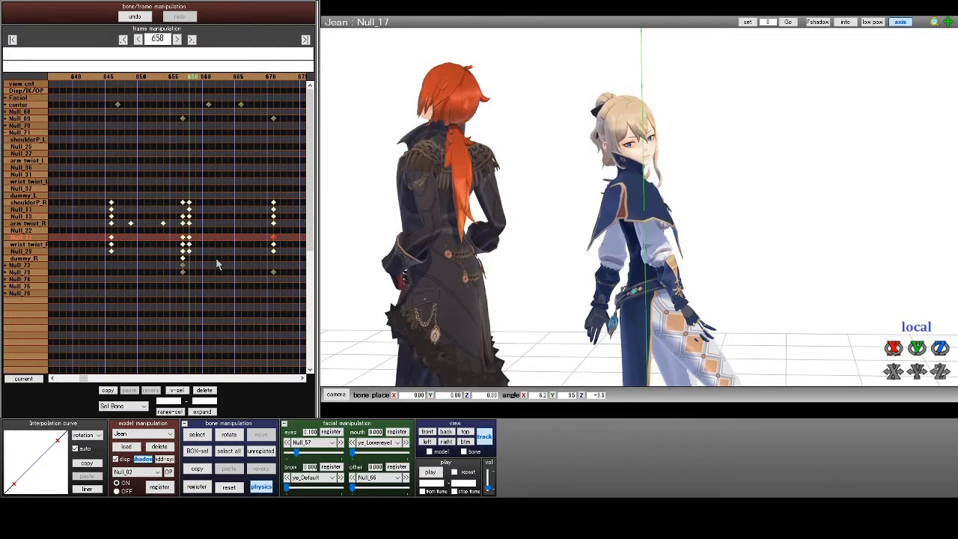
left_click_drag(940, 349, 940, 336)
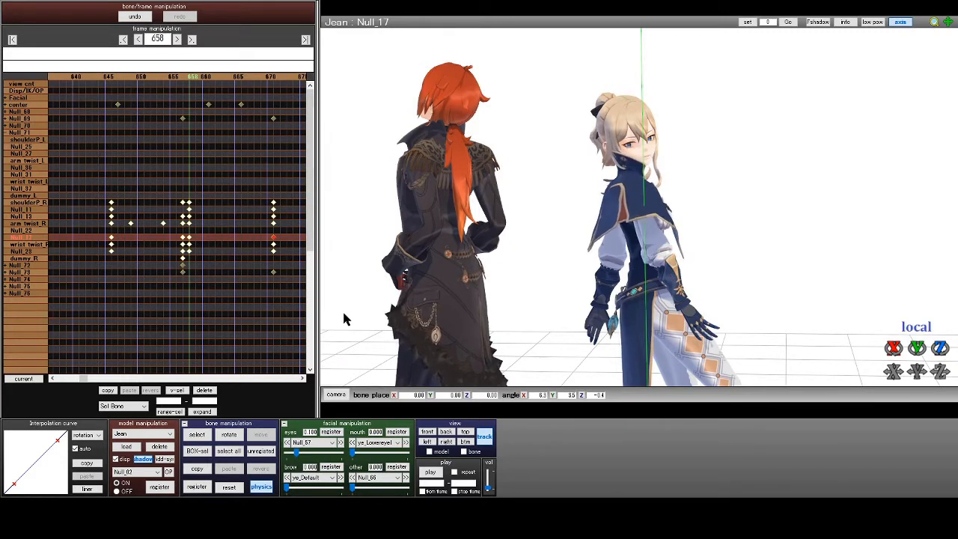
left_click(196, 487)
left_click(192, 489)
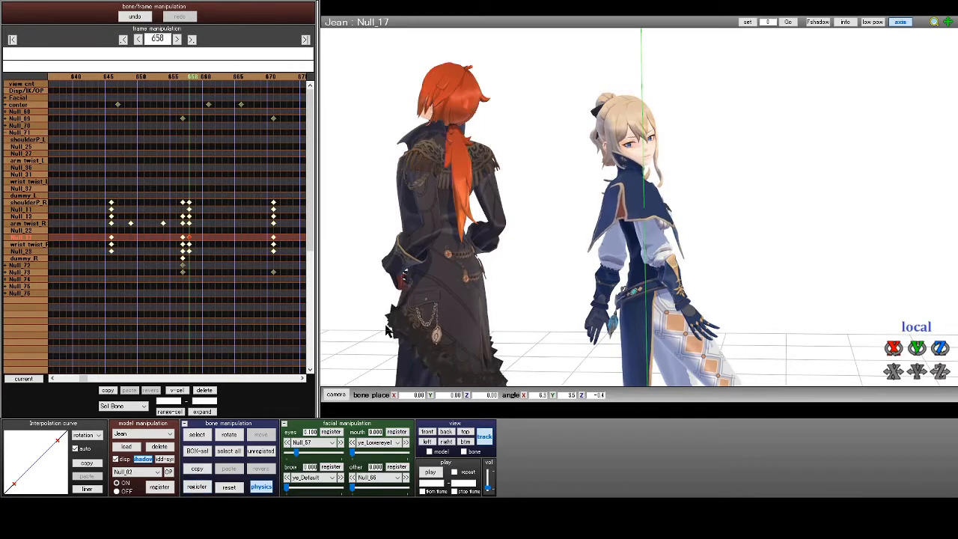
Step through frames 655 to 680 to examine Jean's right hand against her clothing with the adjusted keyframes
key("Left")
key("Left")
key("Left")
key("Right")
key("Right")
key("Right")
key("Right")
key("Right")
key("Right")
key("Right")
key("Right")
key("Right")
key("Right")
key("Right")
key("Right")
key("Right")
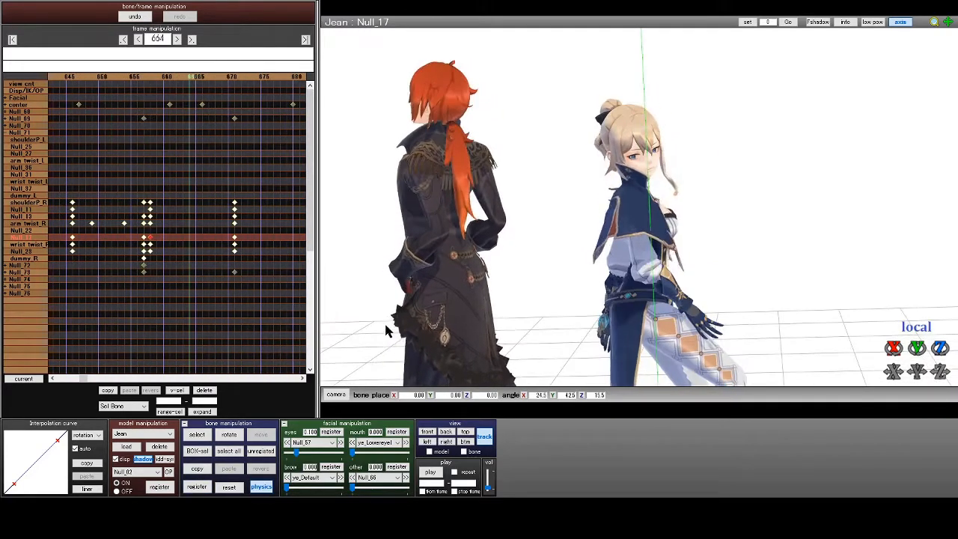
key("Right")
key("Right")
key("Right")
key("Right")
key("Right")
key("Right")
key("Right")
key("Right")
key("Right")
key("Right")
key("Right")
key("Right")
key("Right")
key("Right")
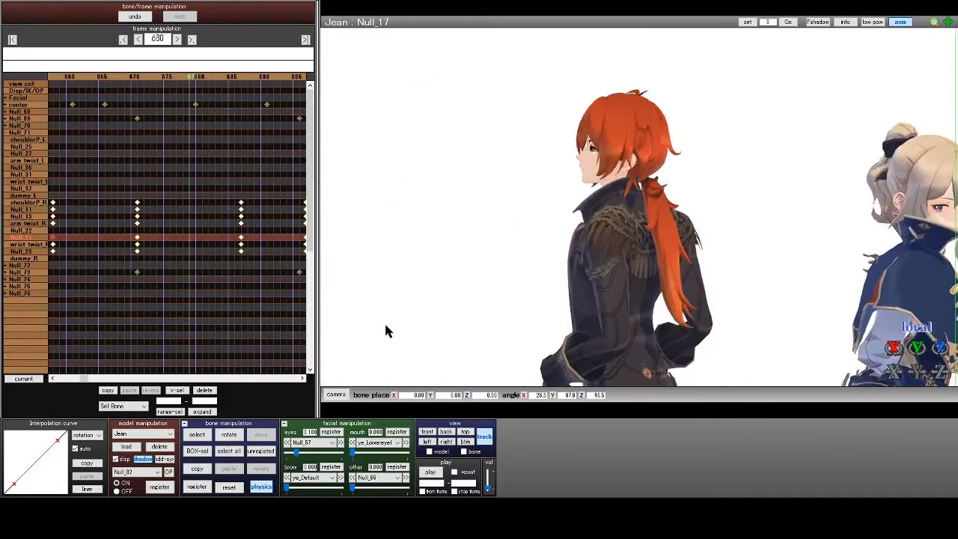
Step forward from frame 680 to 726 to look for further clipping on both models
key("Right")
key("Right")
key("Right")
key("Right")
key("Right")
key("Right")
key("Right")
key("Right")
key("Right")
key("Right")
key("Right")
key("Right")
key("Right")
key("Right")
key("Right")
key("Right")
key("Right")
key("Right")
key("Right")
key("Right")
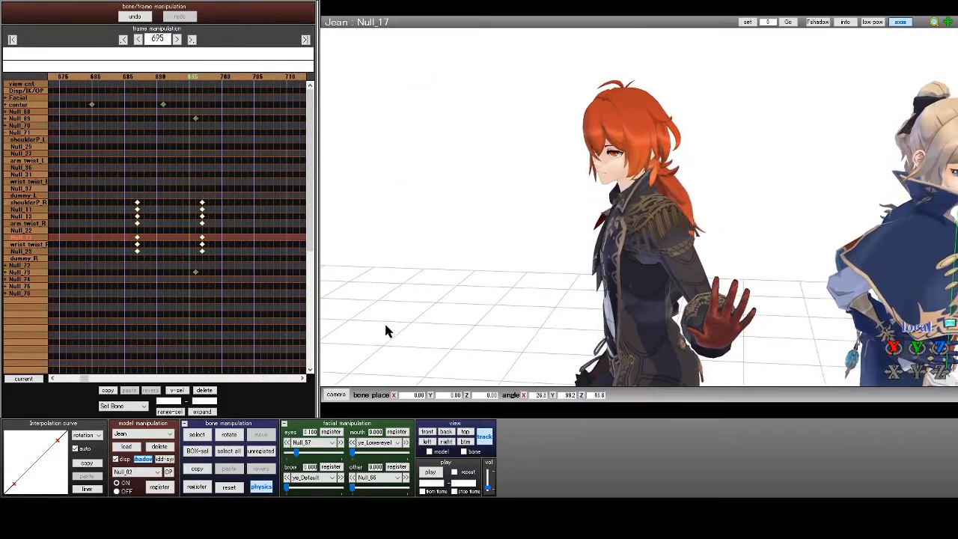
key("Right")
key("Right")
key("Right")
key("Right")
key("Right")
key("Right")
key("Right")
key("Right")
key("Right")
key("Right")
key("Right")
key("Right")
key("Right")
key("Right")
key("Right")
key("Right")
key("Right")
key("Right")
key("Right")
key("Right")
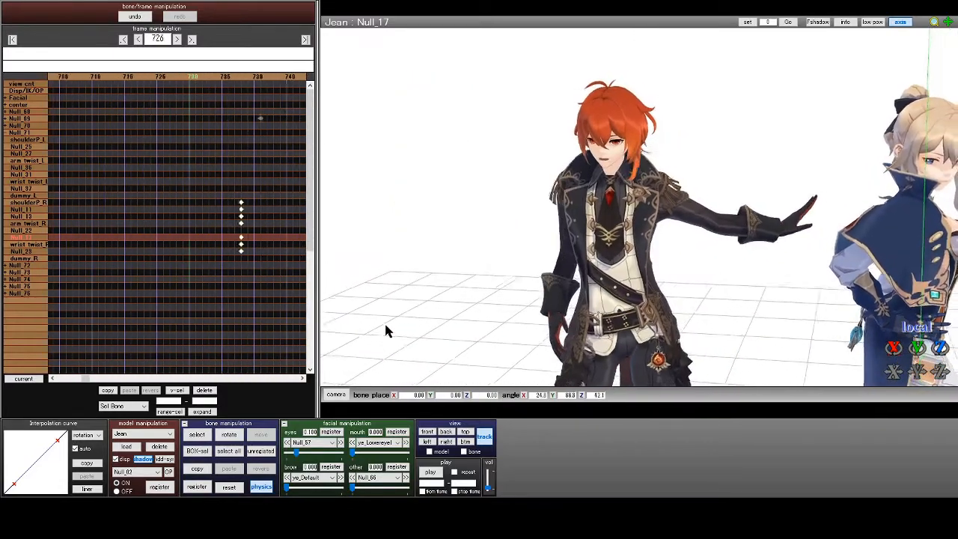
Step forward from frame 726 to 811 to look for clipping on both models
key("Right")
key("Right")
key("Right")
key("Right")
key("Right")
key("Right")
key("Right")
key("Right")
key("Right")
key("Right")
key("Right")
key("Right")
key("Right")
key("Right")
key("Right")
key("Right")
key("Right")
key("Right")
key("Right")
key("Right")
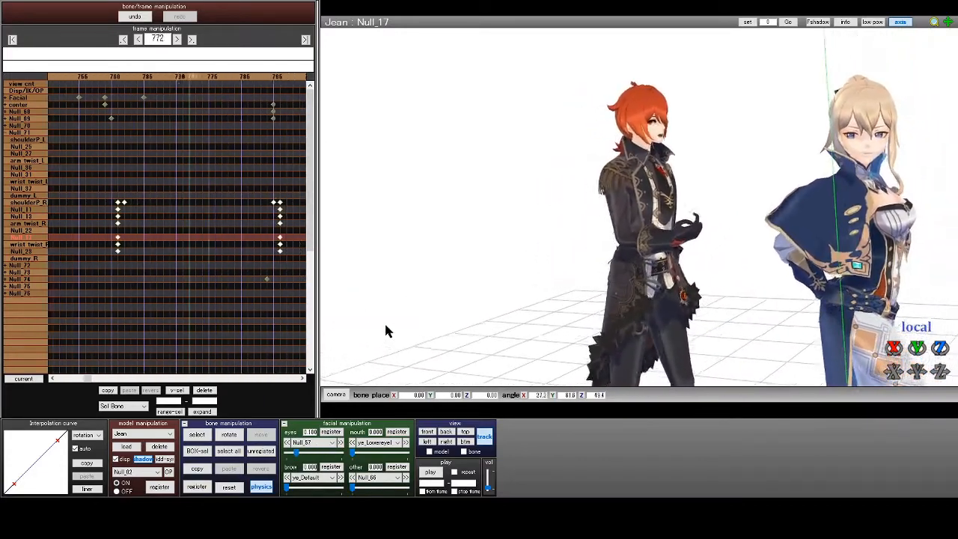
key("Right")
key("Right")
key("Right")
key("Right")
key("Right")
key("Right")
key("Right")
key("Right")
key("Right")
key("Right")
key("Right")
key("Right")
key("Right")
key("Right")
key("Right")
key("Right")
key("Right")
key("Right")
key("Right")
key("Right")
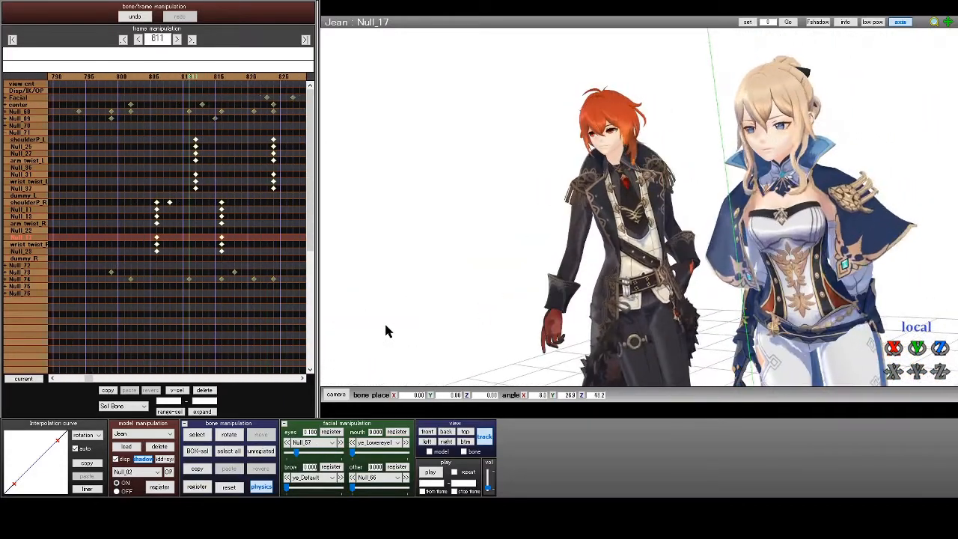
Step back to frame 761 and forward again to 771 to re-examine Jean's right arm and hand against her clothing
key("Left")
key("Left")
key("Left")
key("Left")
key("Left")
key("Left")
key("Left")
key("Left")
key("Left")
key("Left")
key("Left")
key("Left")
key("Left")
key("Left")
key("Left")
key("Left")
key("Left")
key("Left")
key("Left")
key("Left")
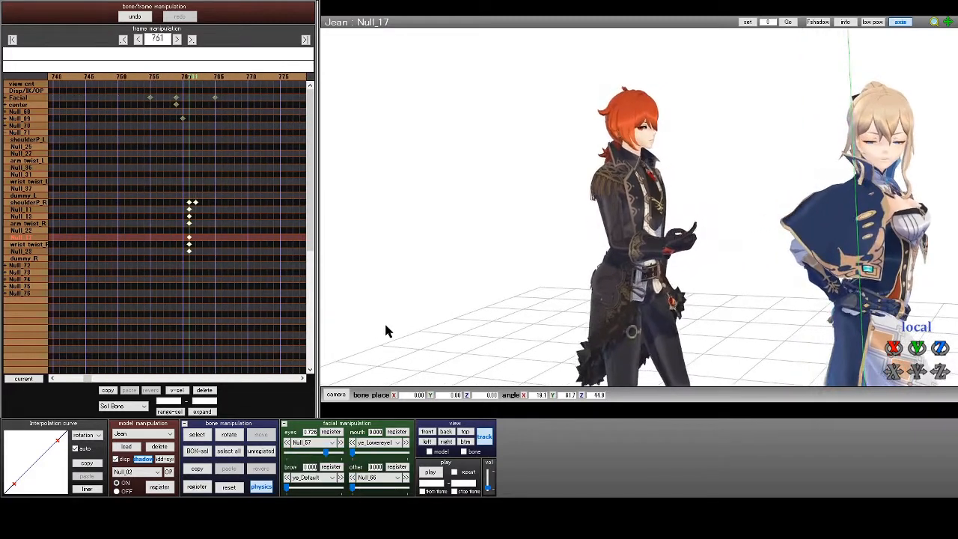
key("Right")
key("Right")
key("Right")
key("Right")
key("Right")
key("Right")
key("Right")
key("Right")
key("Right")
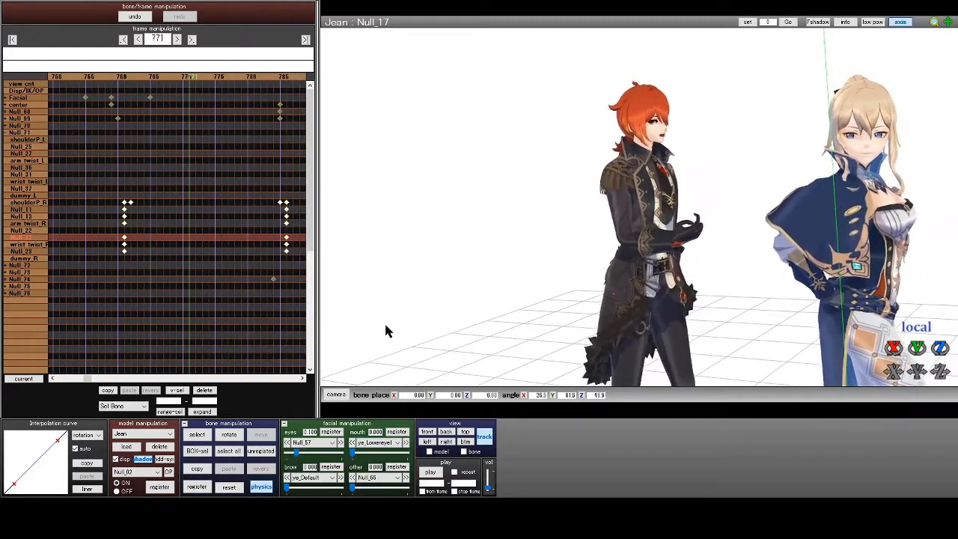
Switch from Jean to camera/light/accessory and play back the animation to check the corrected motion
left_click(136, 444)
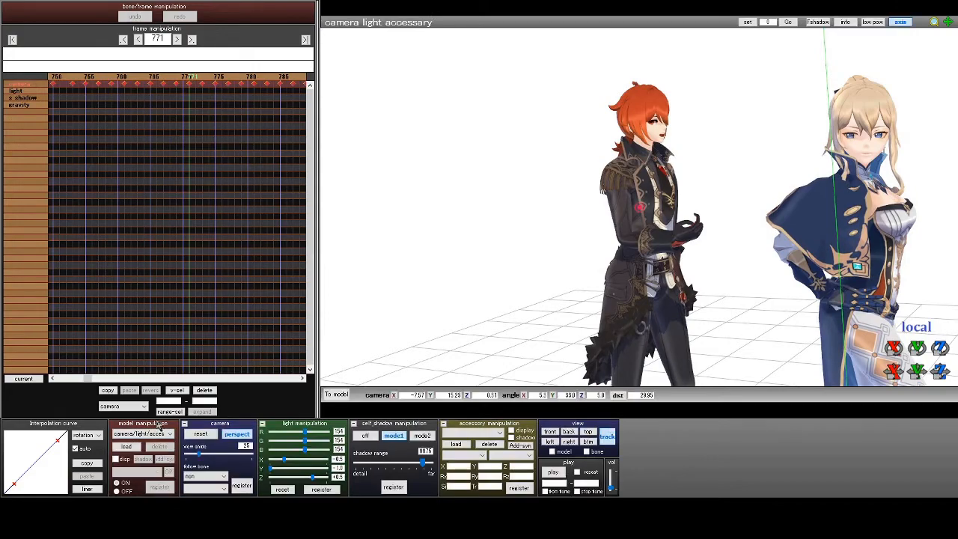
left_click(554, 472)
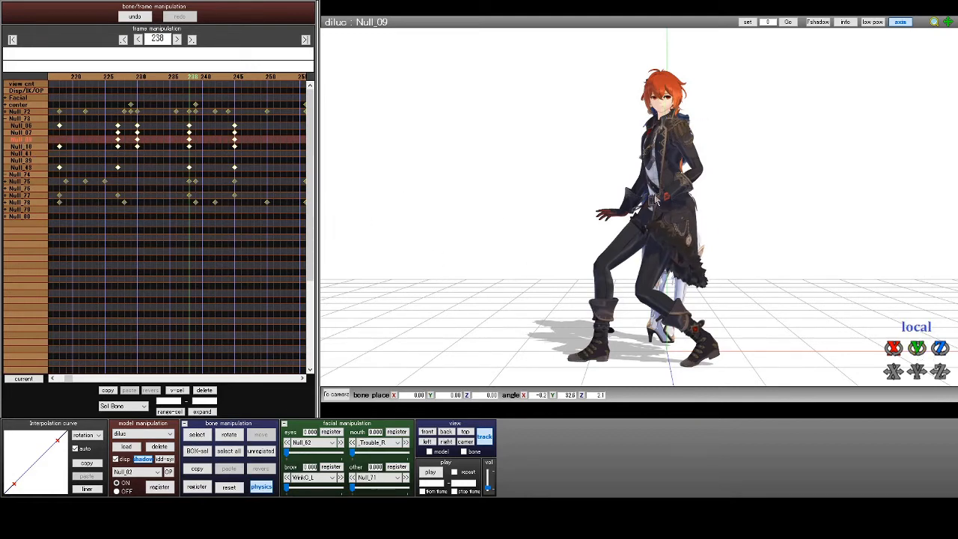
Select diluc's wrist twist_L bone at frame 238, collapse the Null_73 group and expand the arm bones under Null_75
key("c")
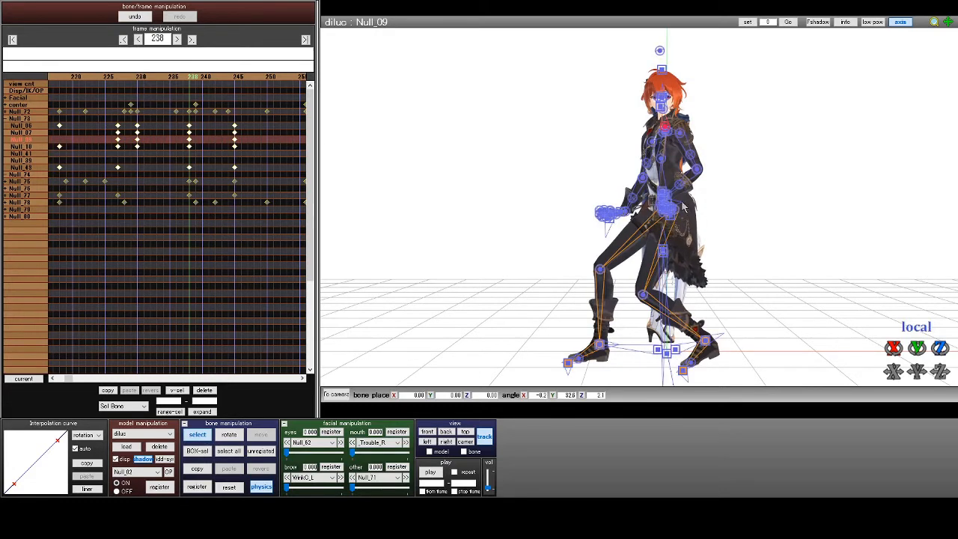
left_click(677, 193)
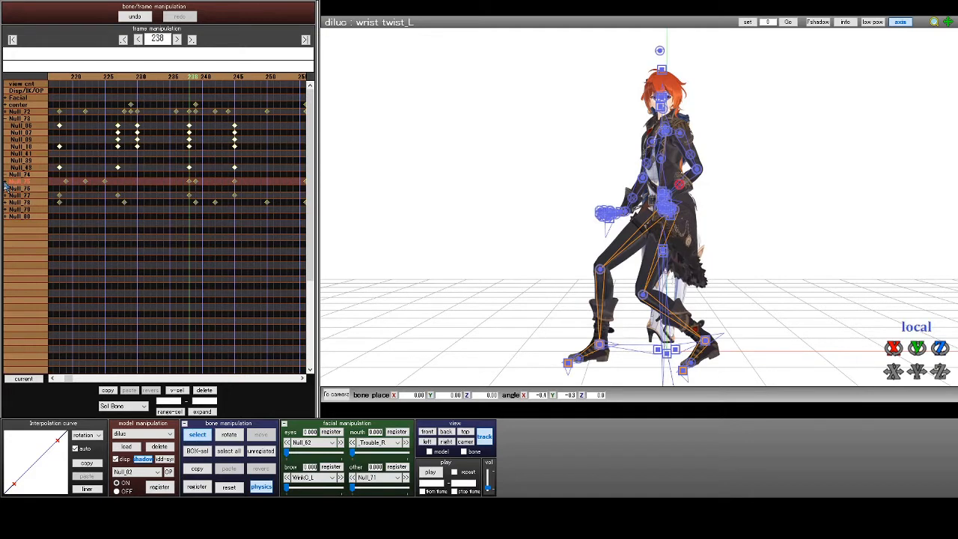
left_click(6, 119)
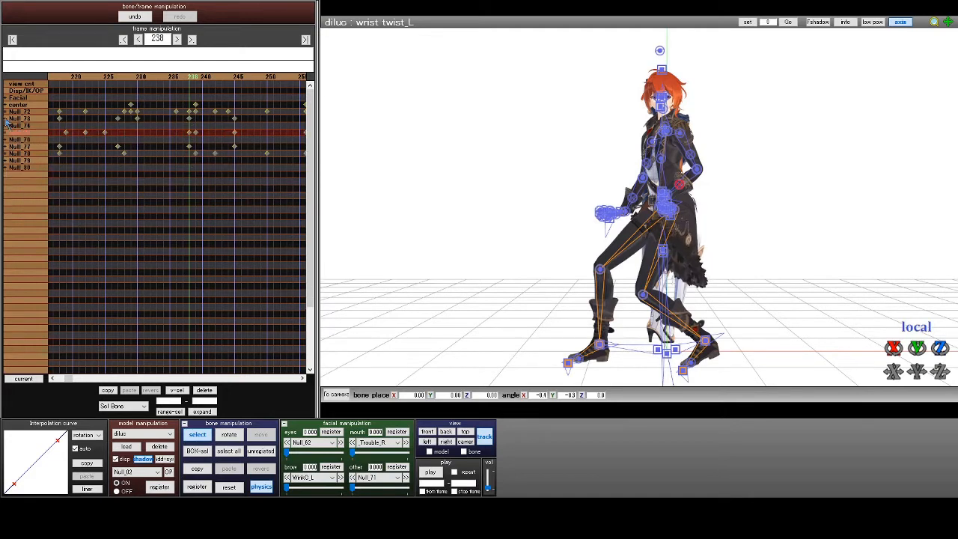
left_click(6, 134)
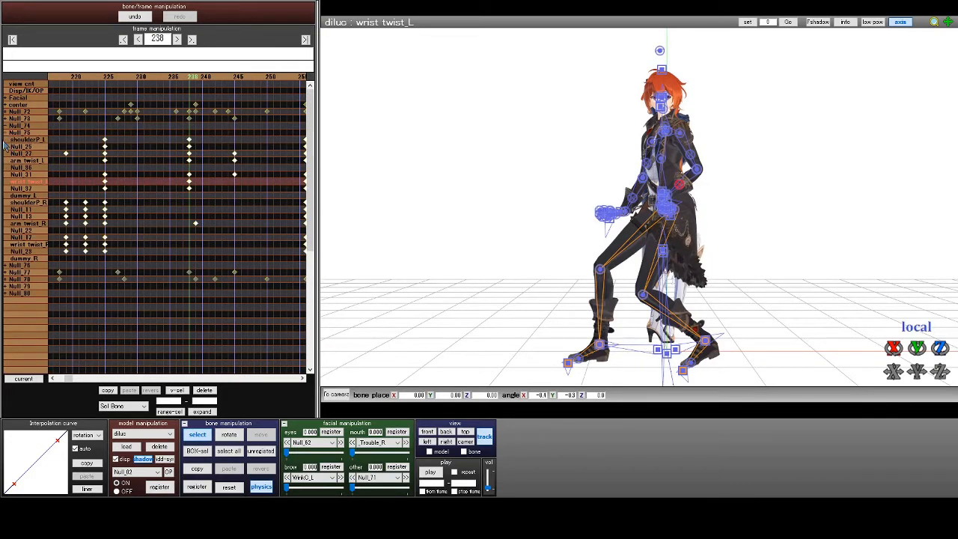
Try rotating diluc's left elbow bone Null_36 at frame 238 to move the left hand out of his clothing
left_click(696, 172)
left_click(206, 439)
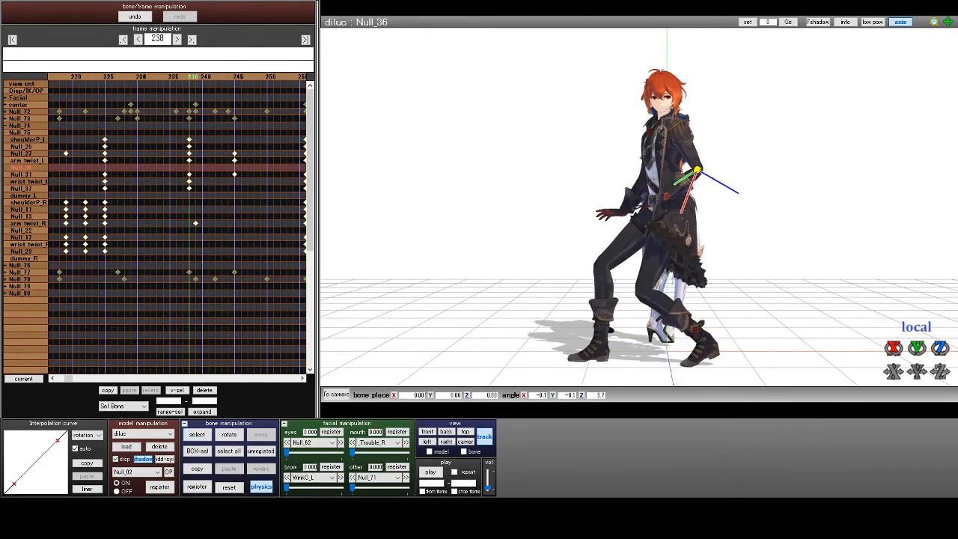
left_click_drag(925, 349, 935, 349)
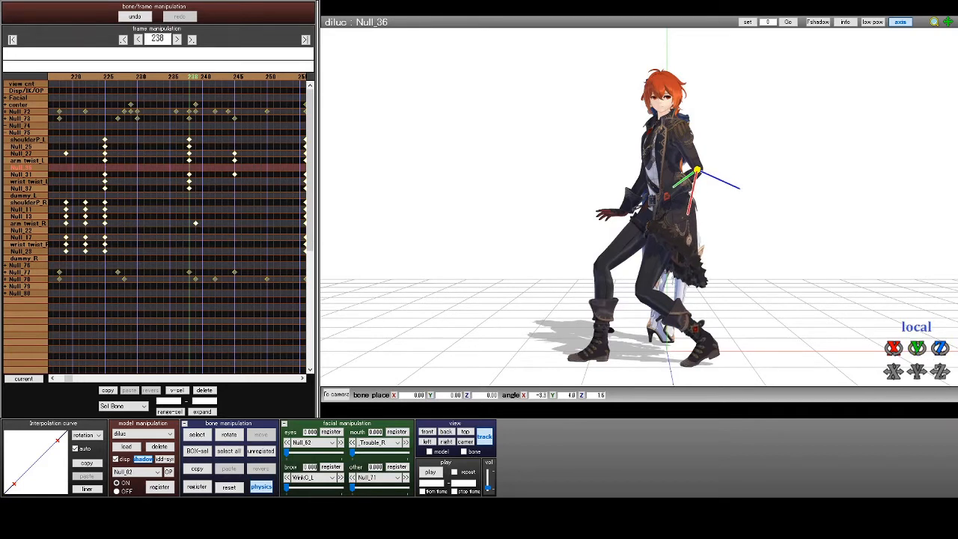
left_click(509, 166)
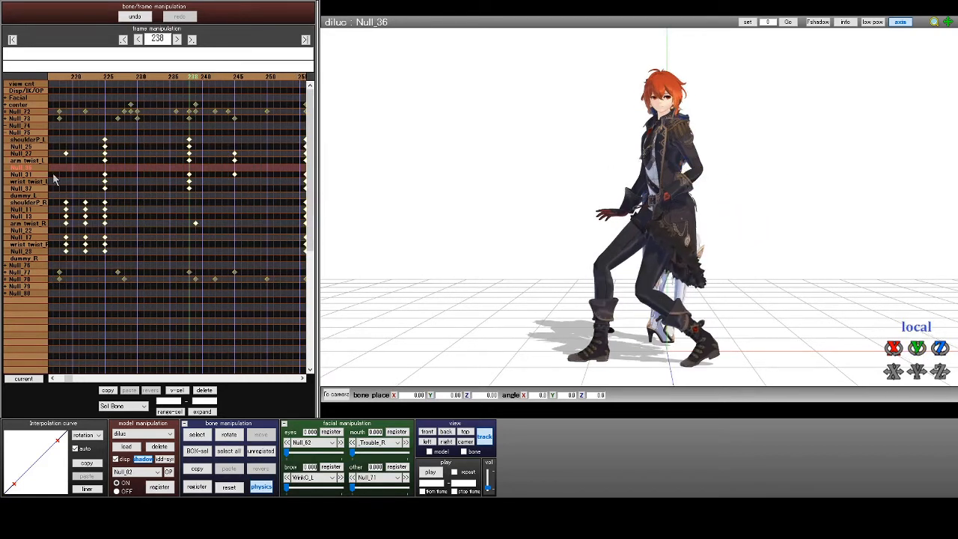
Adjust the rotation of diluc's Null_31 to about X 44.8, Y -59.9, Z -45.1 at frame 238 and register the keyframe
left_click(24, 175)
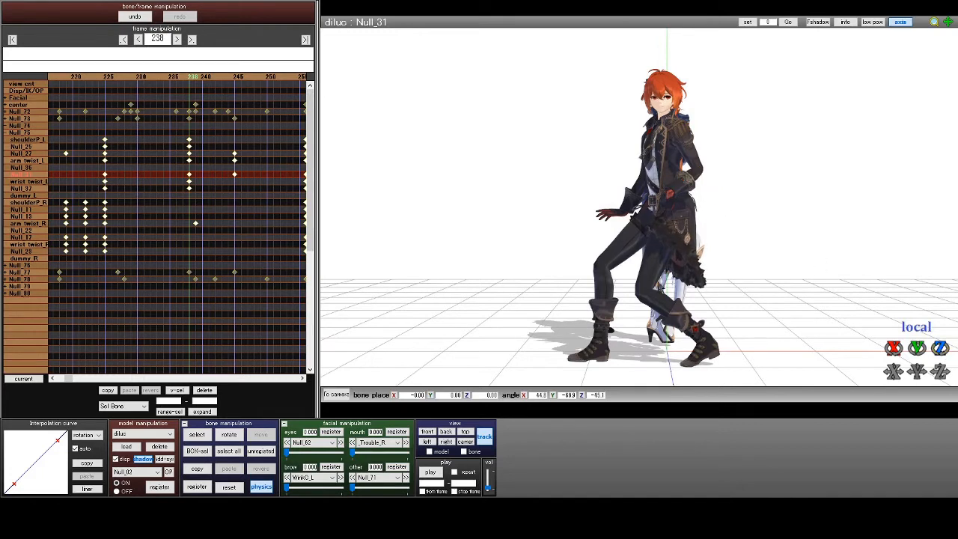
left_click(197, 488)
Step through the frames from 238 to 246 to examine diluc's left hand with the adjusted keyframe
key("Right")
key("Right")
key("Right")
key("Right")
key("Right")
key("Right")
key("Right")
key("Right")
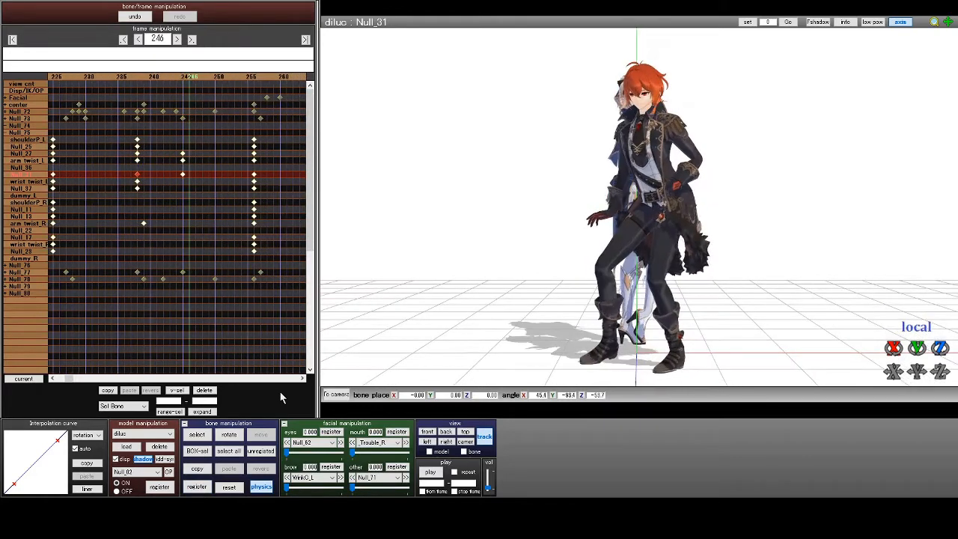
key("Left")
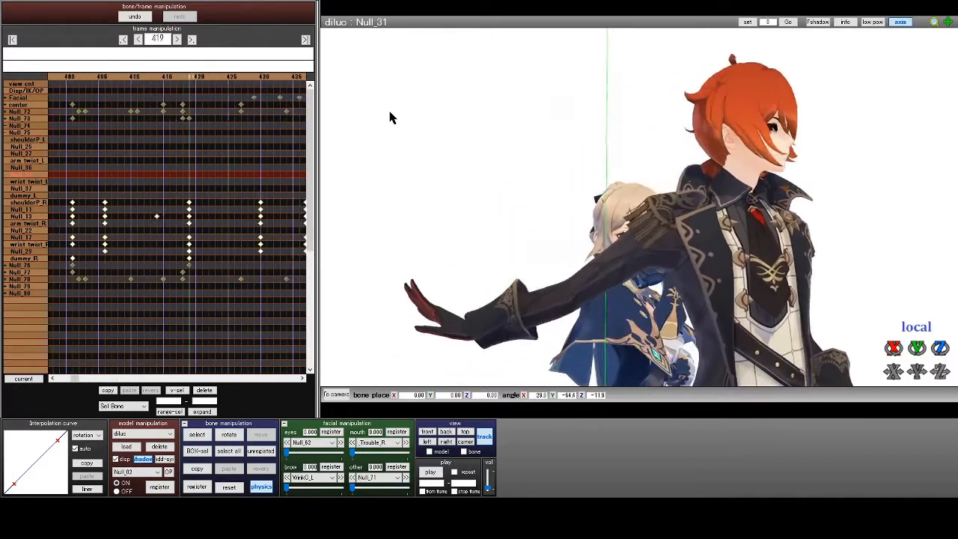
Switch to camera/light/accessory at frame 420 and play back the animation repeatedly to check both models for remaining clipping
left_click(131, 441)
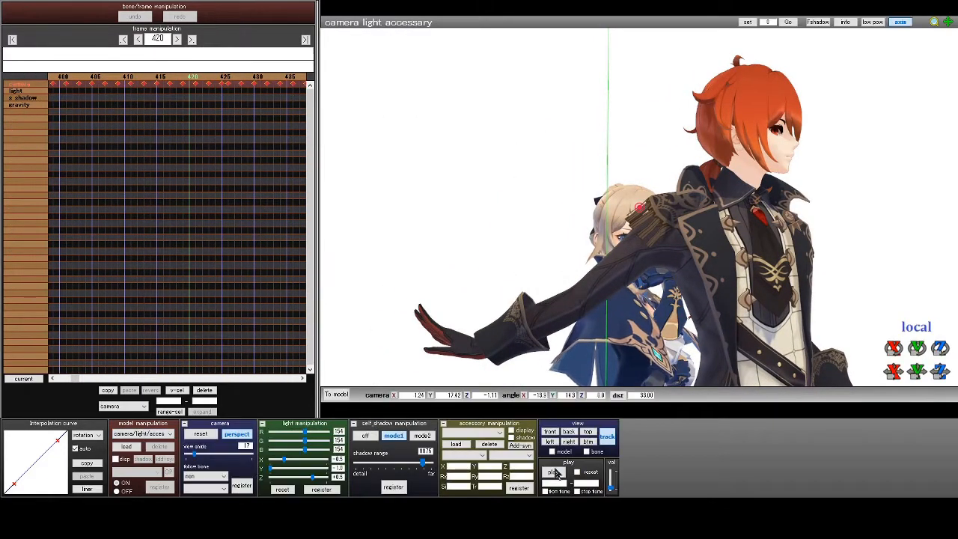
left_click(553, 471)
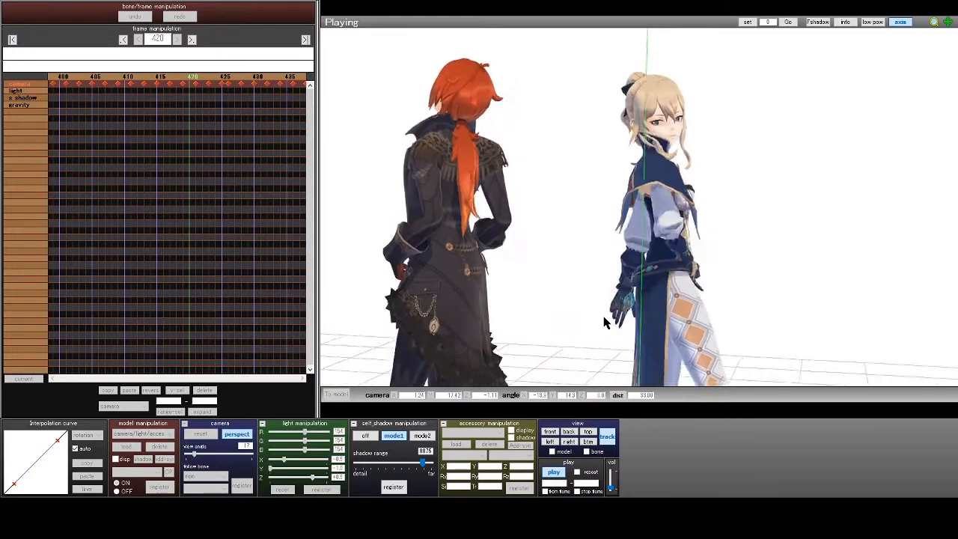
left_click(554, 473)
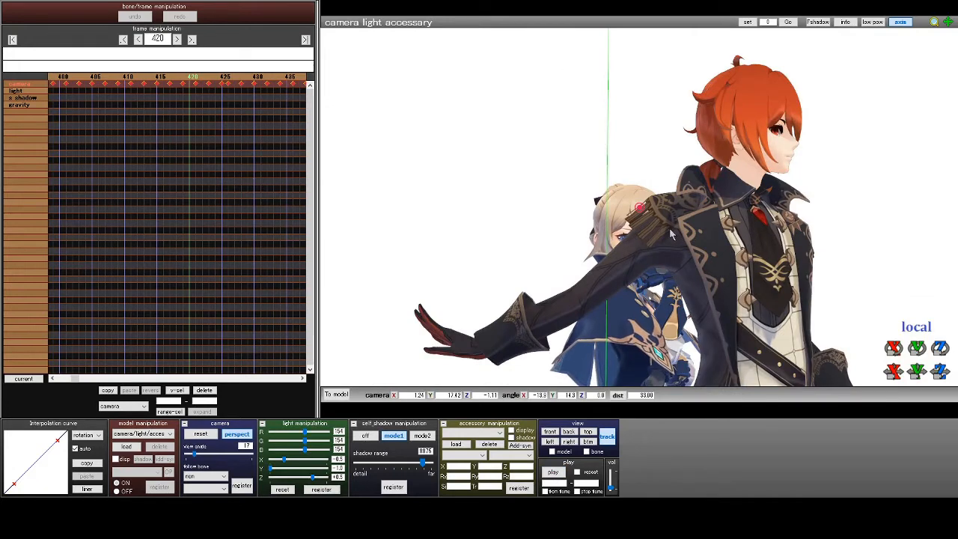
scroll(671, 234, "down", 8)
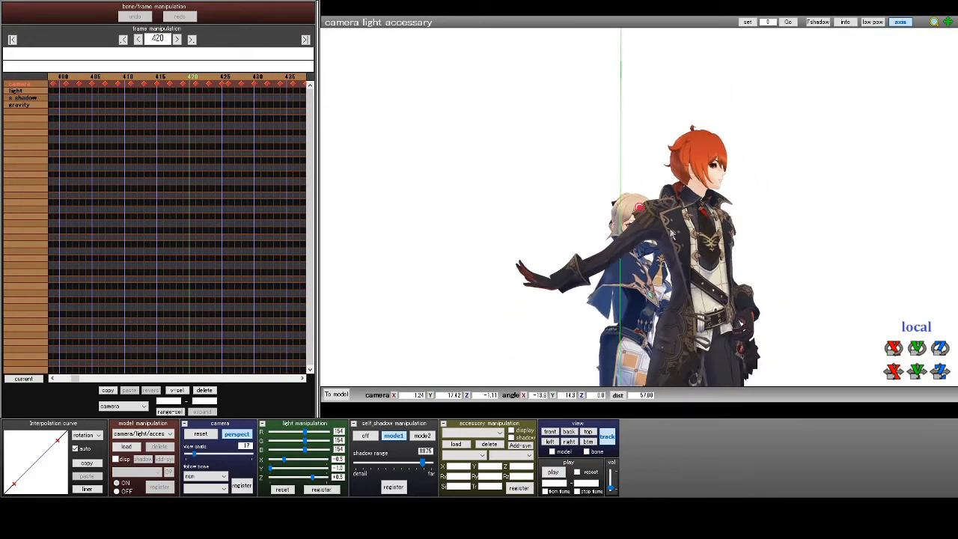
scroll(671, 233, "down", 2)
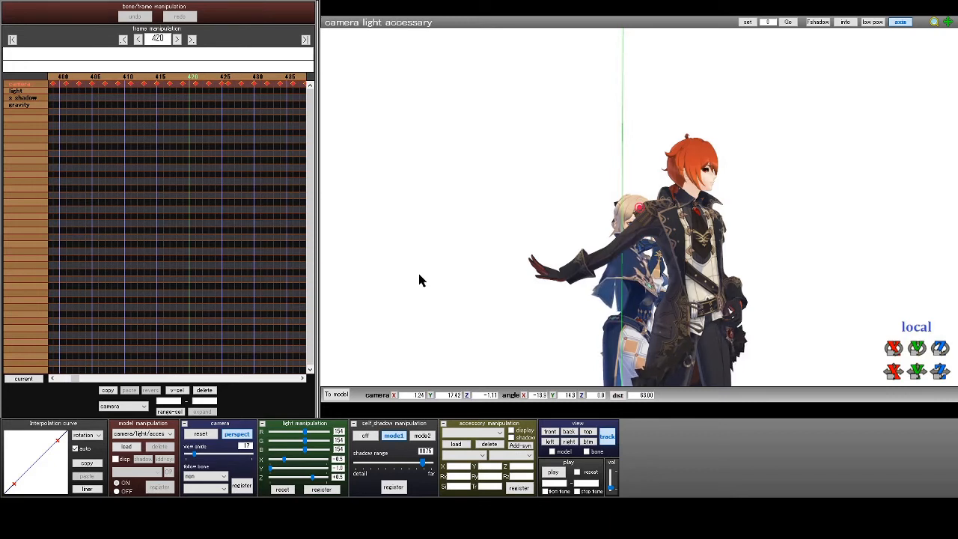
left_click(554, 476)
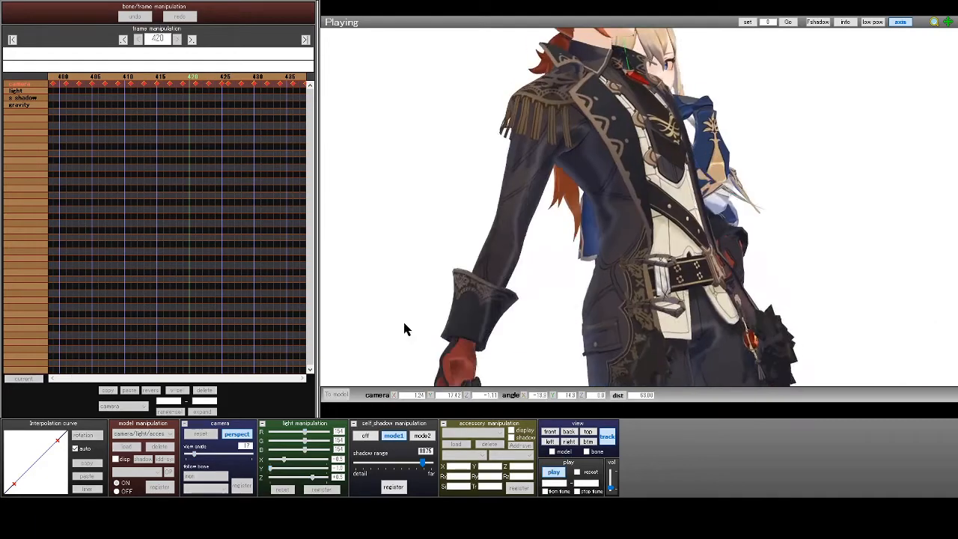